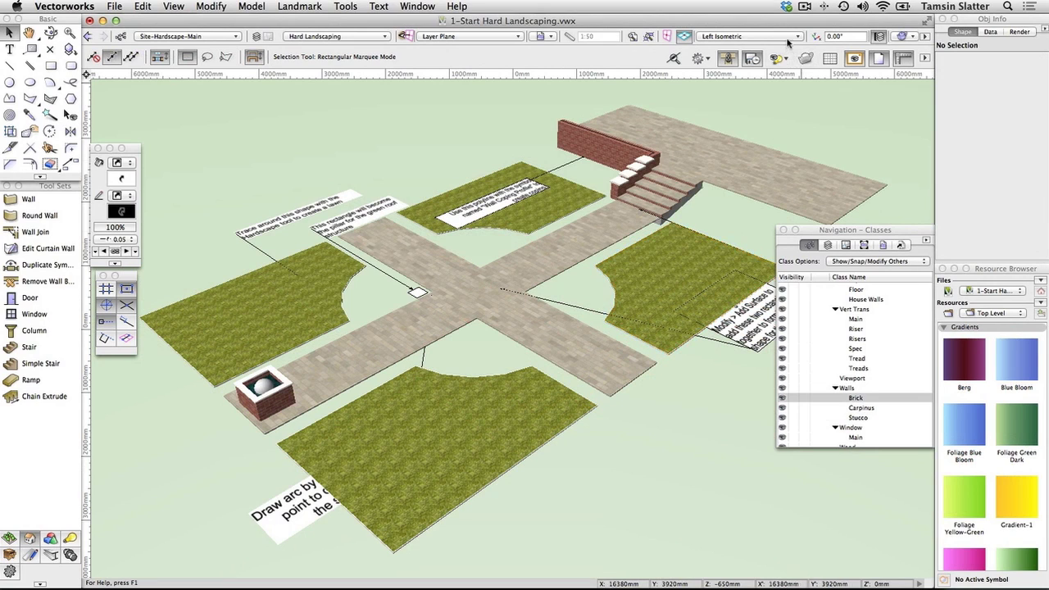
Switch to Top/Plan view, make Walls-Brick the active class and pick the Wall tool.
click(787, 38)
click(783, 54)
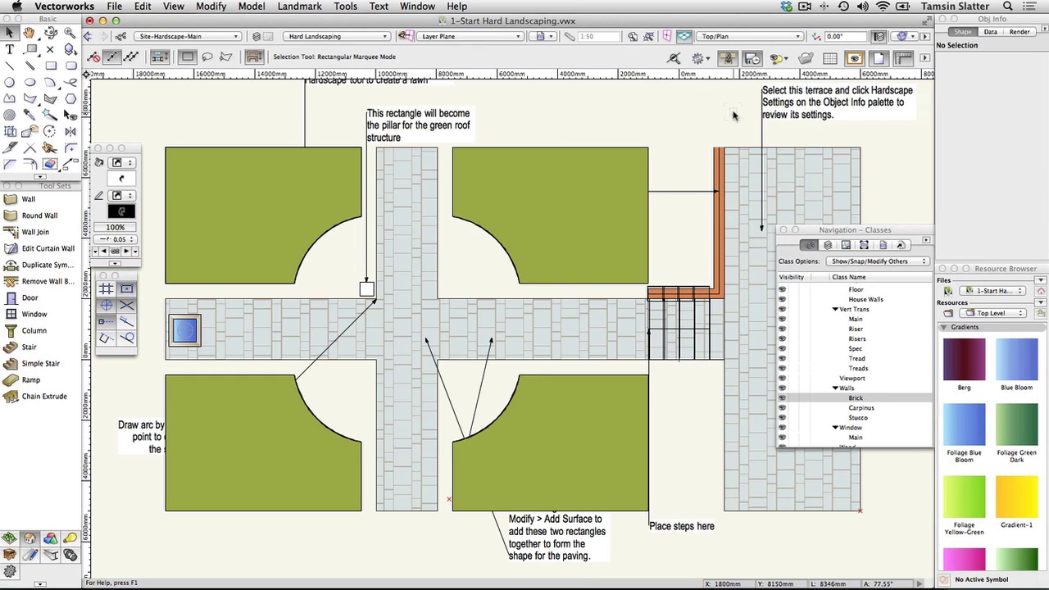
click(816, 399)
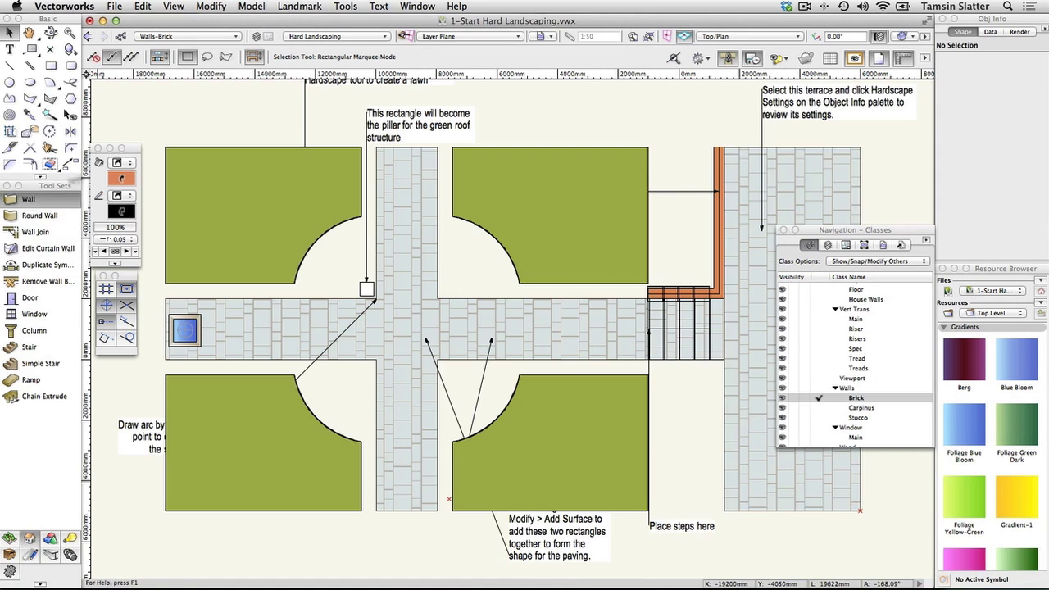
click(29, 199)
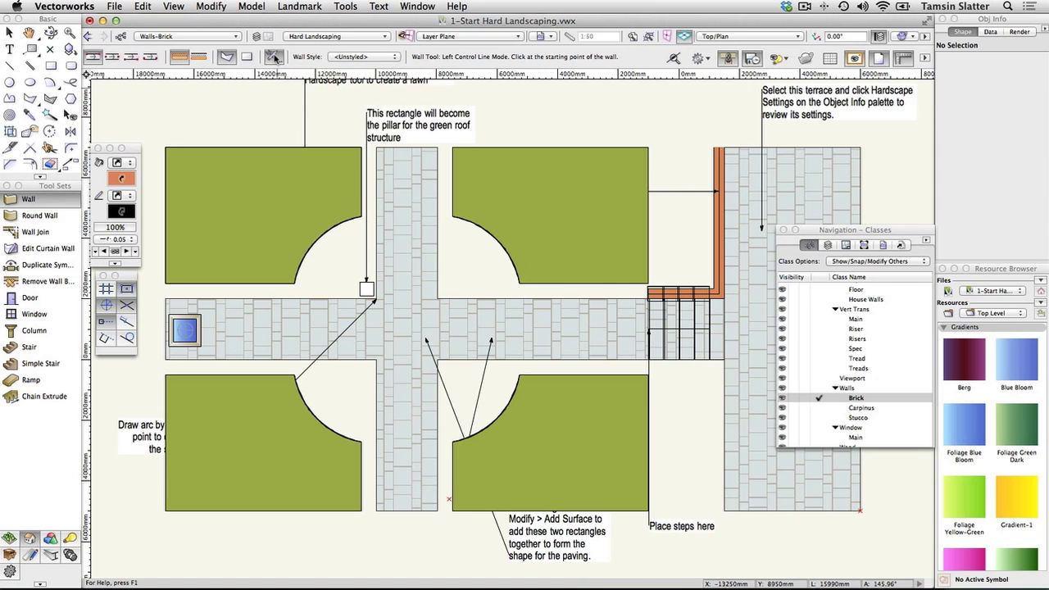
Set the wall preferences to 330 mm overall thickness and 1150 mm height.
click(274, 56)
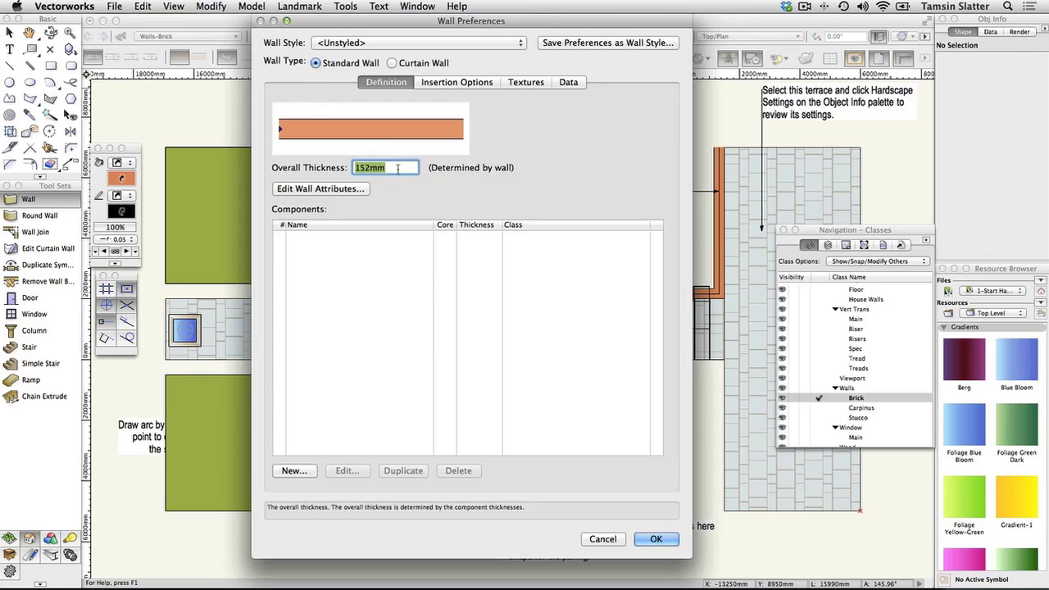
text(3)
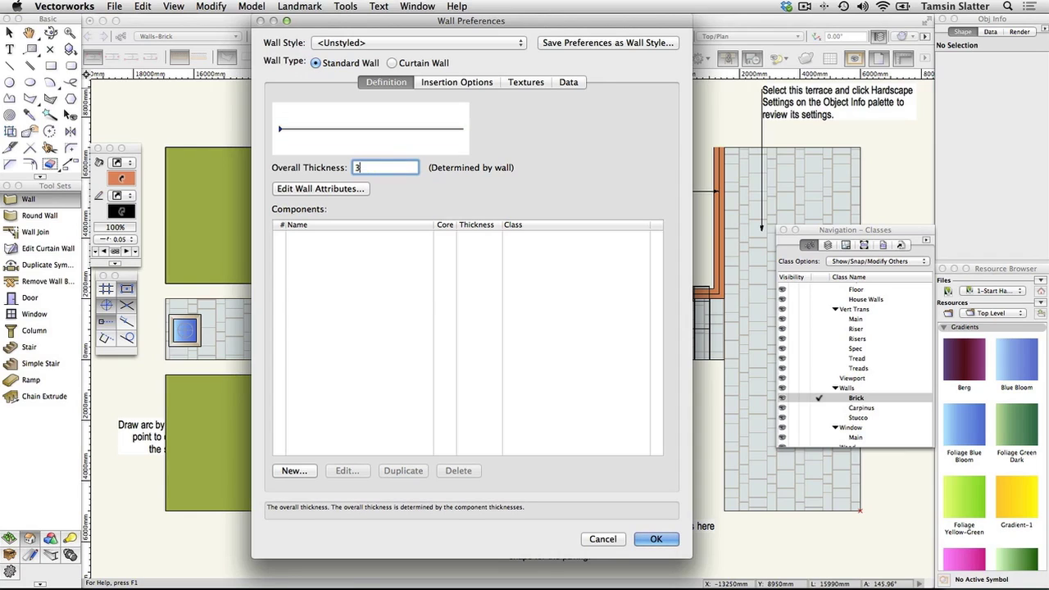
text(30)
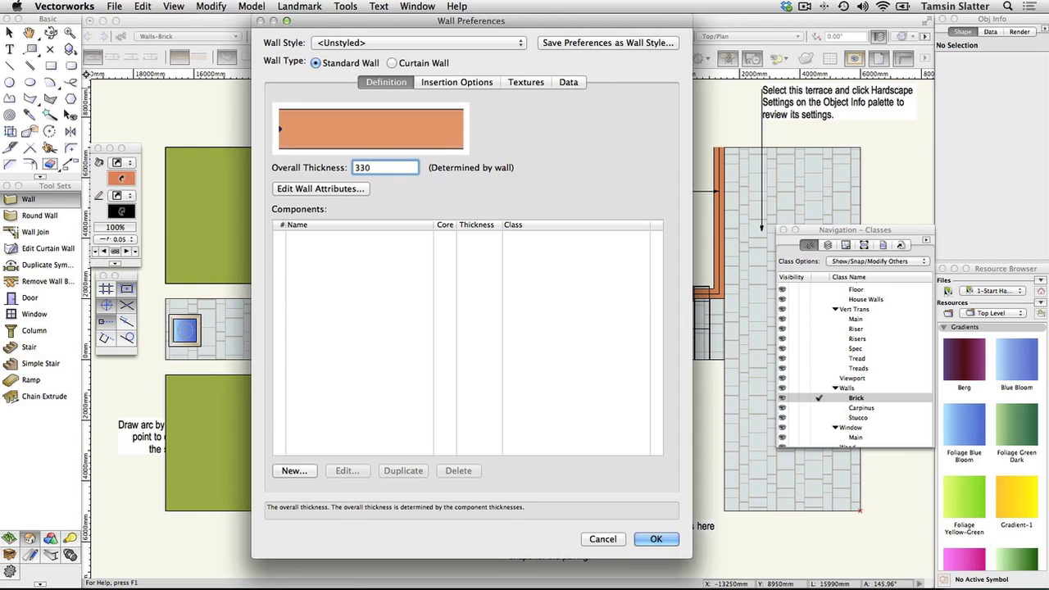
click(456, 83)
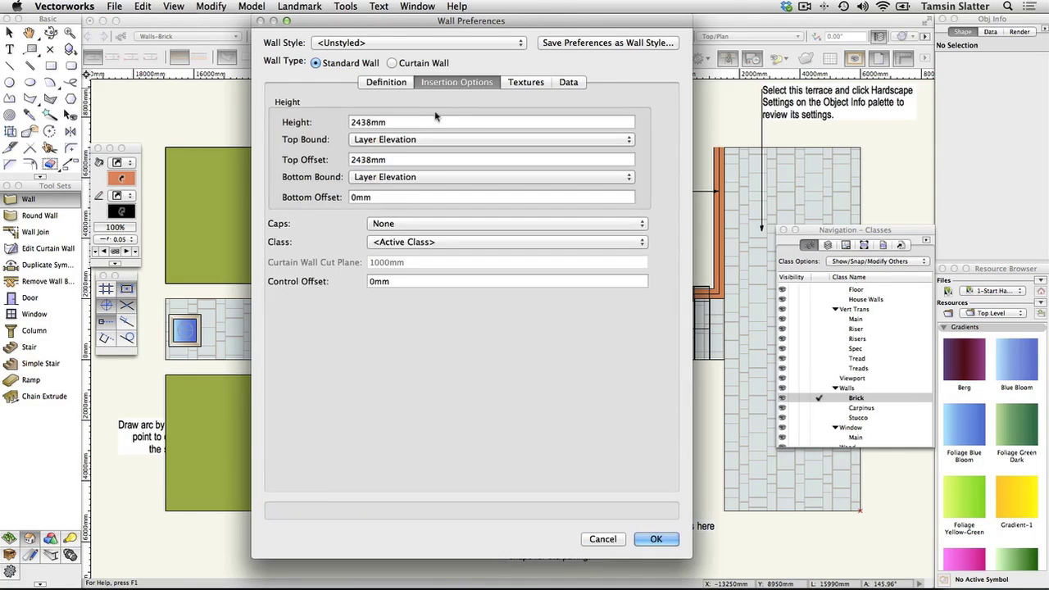
double_click(407, 122)
text(1150)
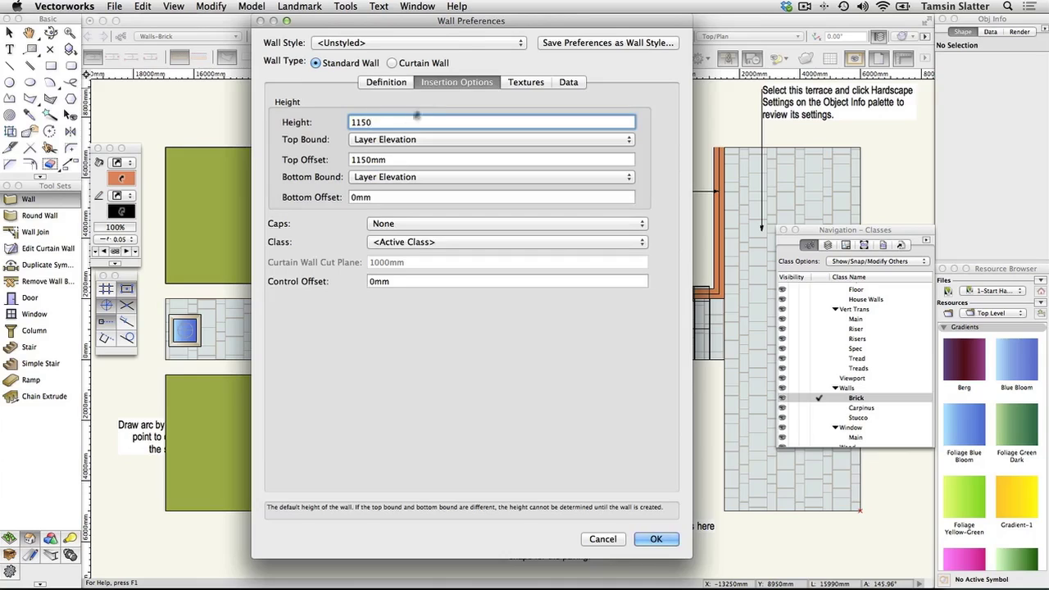
click(516, 82)
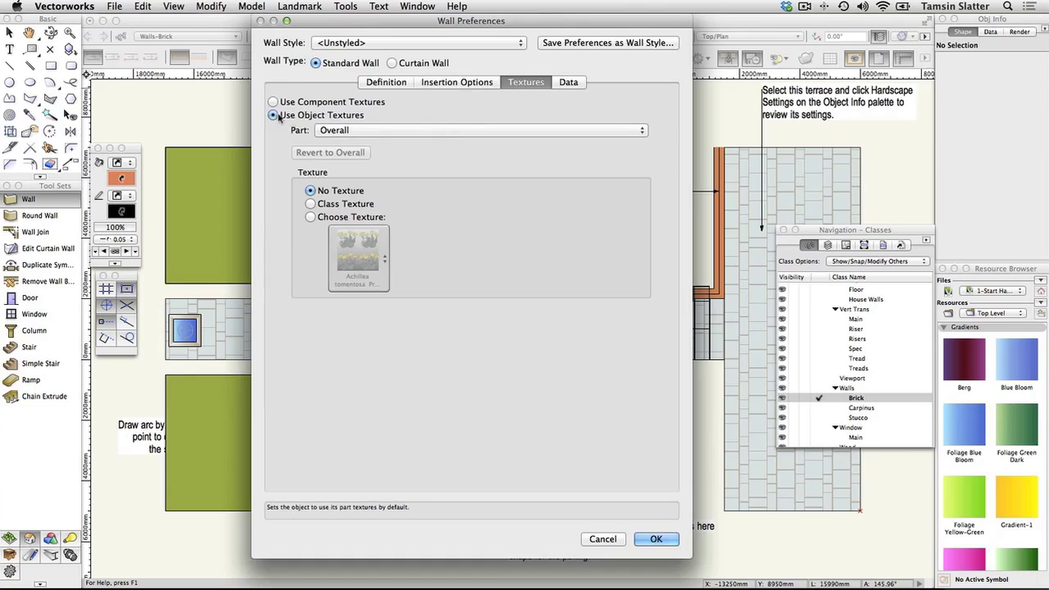
Apply the Bricks texture to the Overall wall part.
click(385, 132)
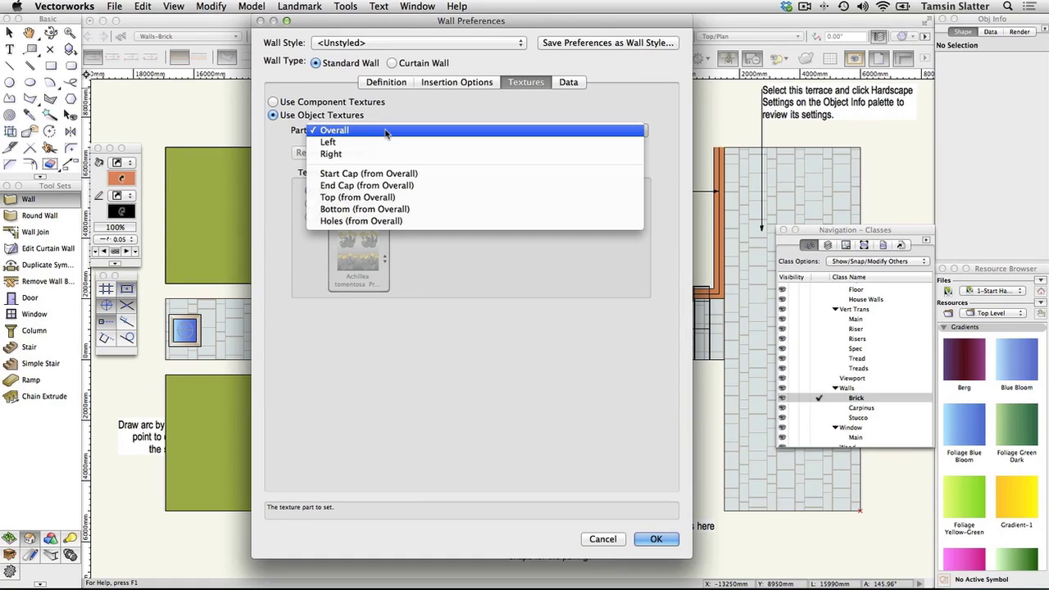
click(387, 132)
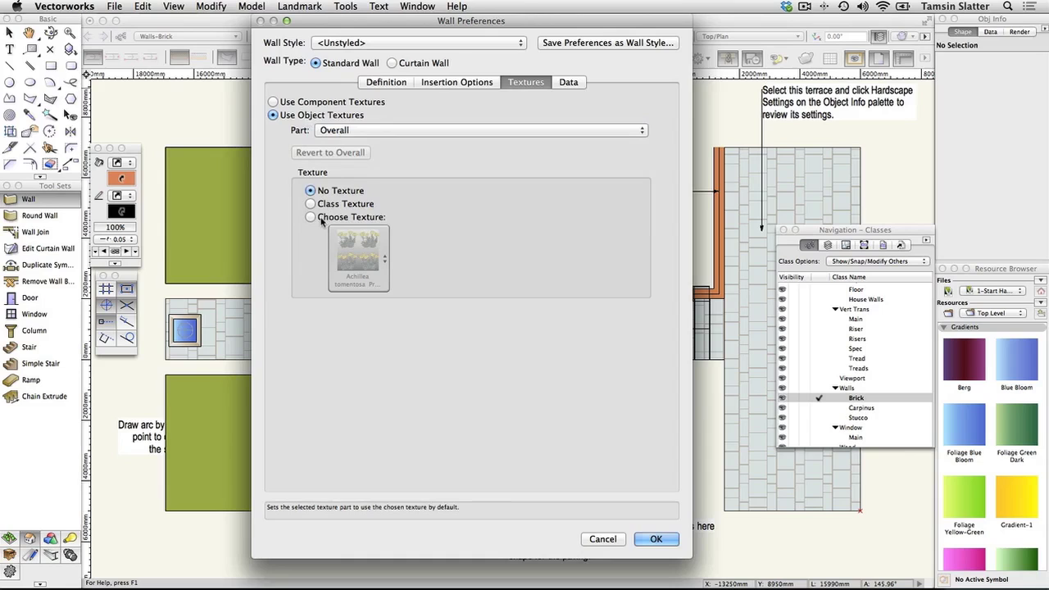
click(319, 218)
click(343, 246)
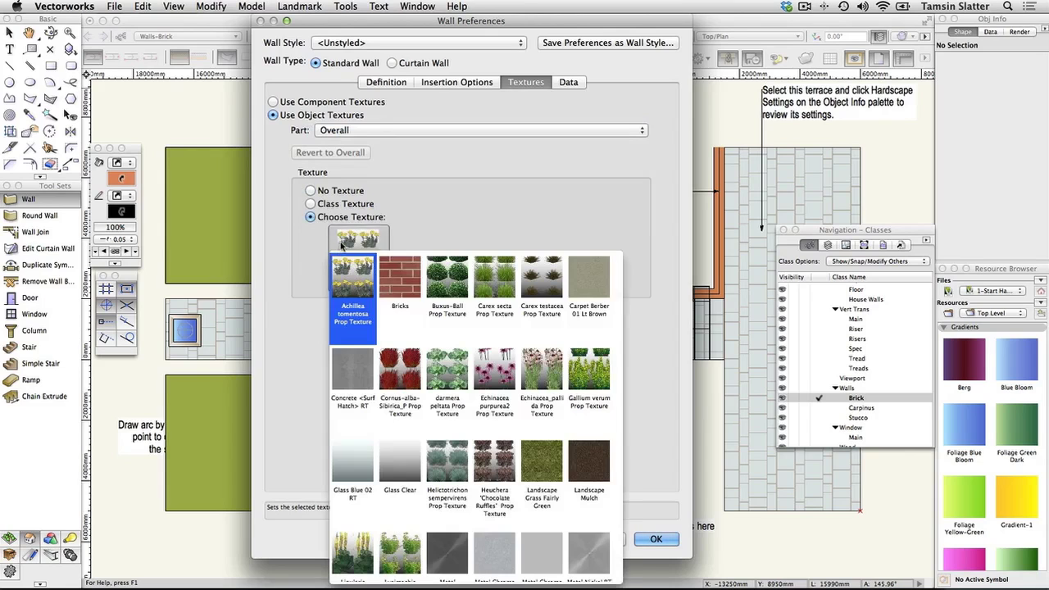
click(385, 279)
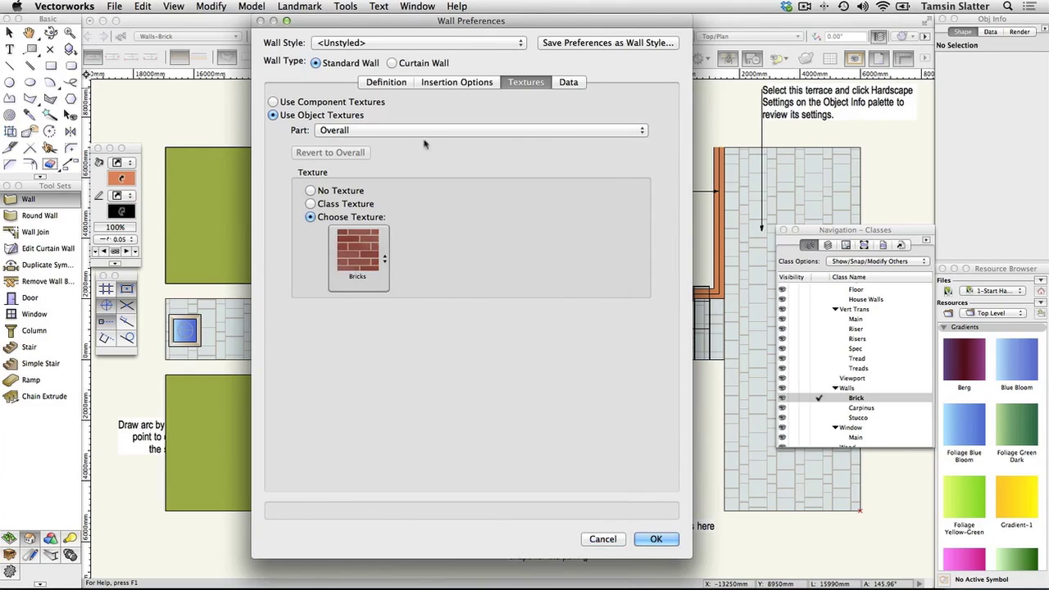
Apply Bricks to the Left and Right wall faces and confirm the wall preferences.
click(421, 132)
click(421, 144)
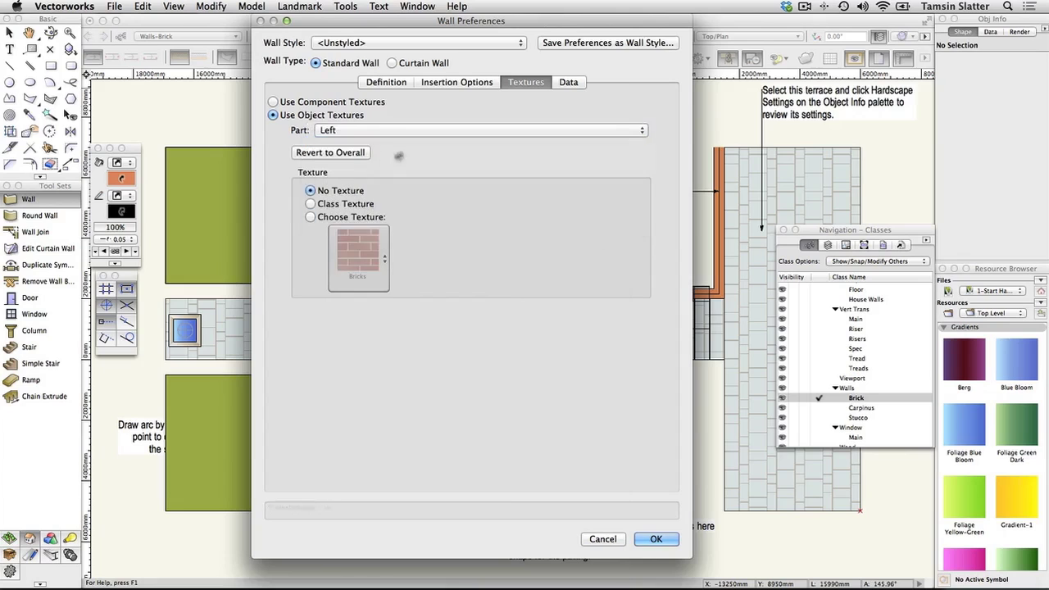
click(309, 217)
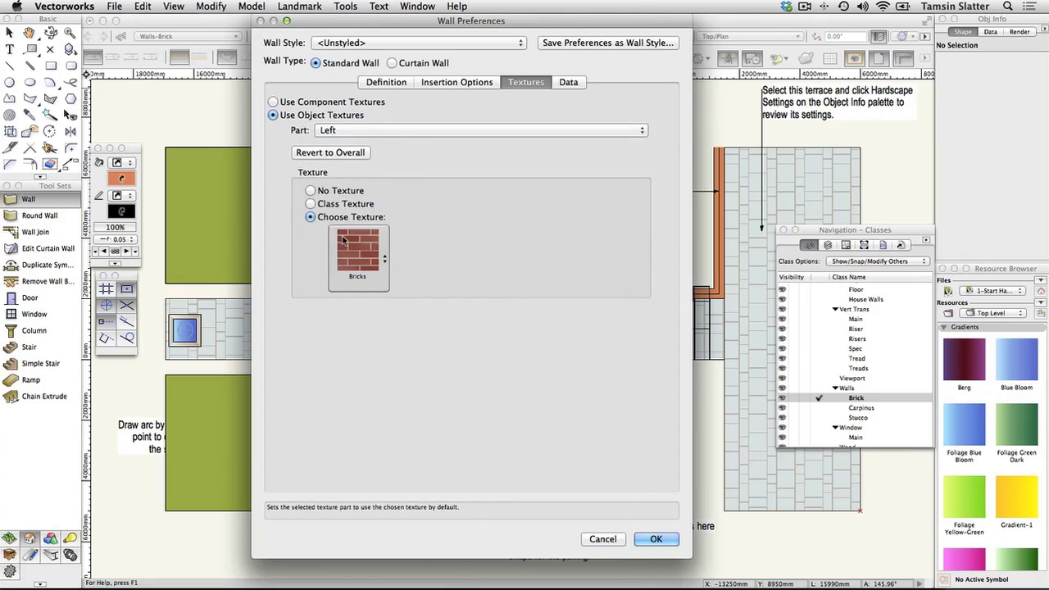
click(342, 239)
click(393, 274)
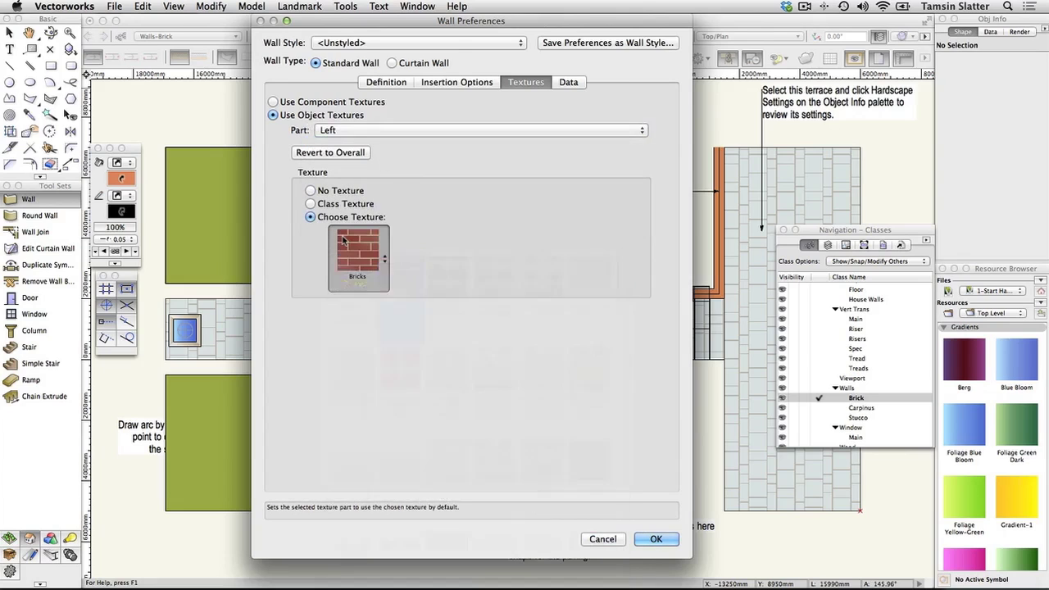
click(379, 133)
click(379, 144)
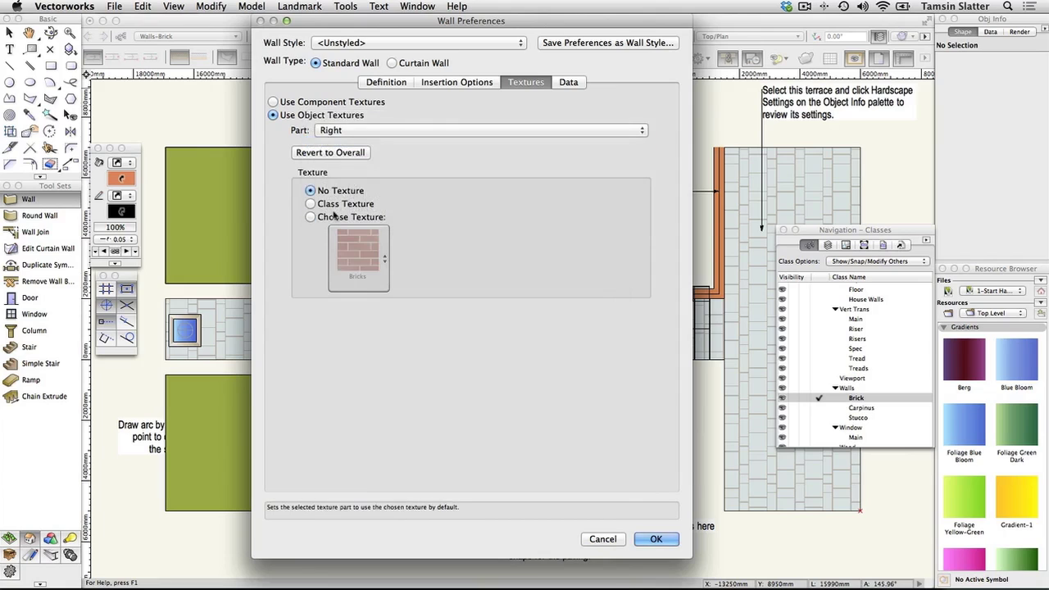
click(313, 217)
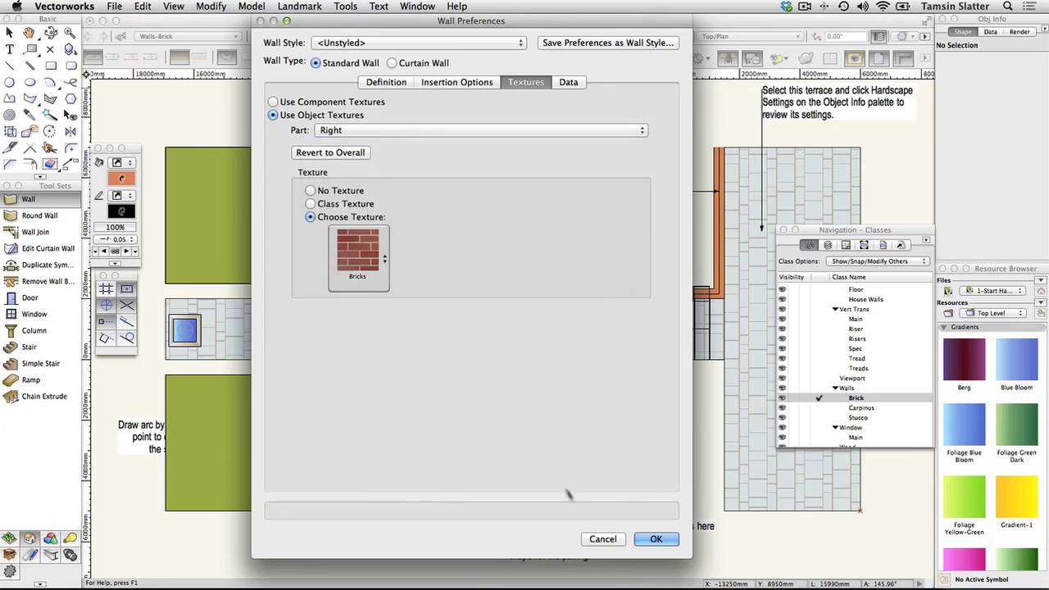
click(655, 538)
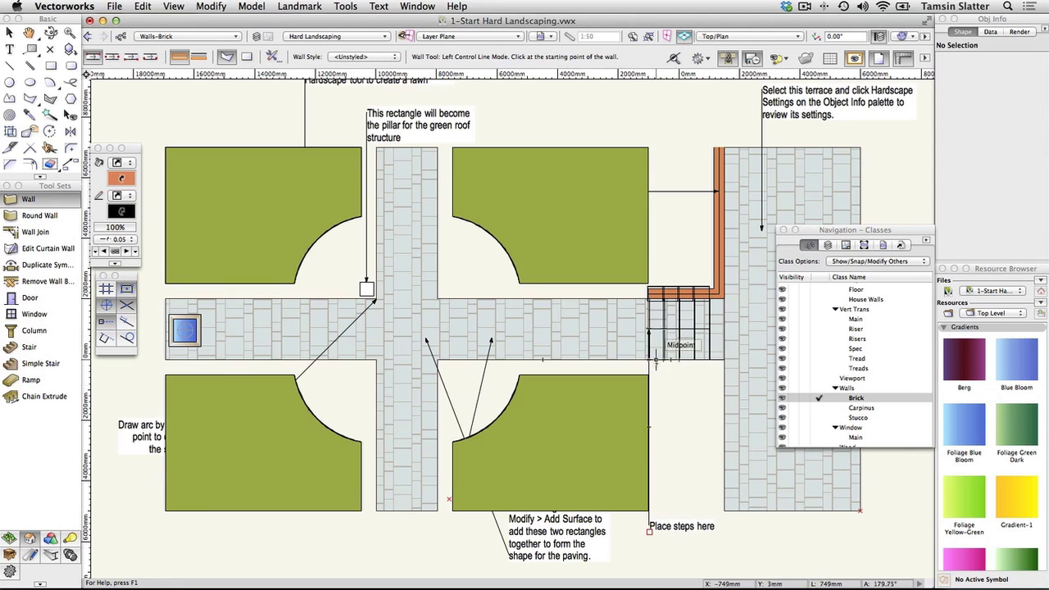
Draw an L-shaped brick wall from the steps' bottom corner down the terrace's left edge.
key(z)
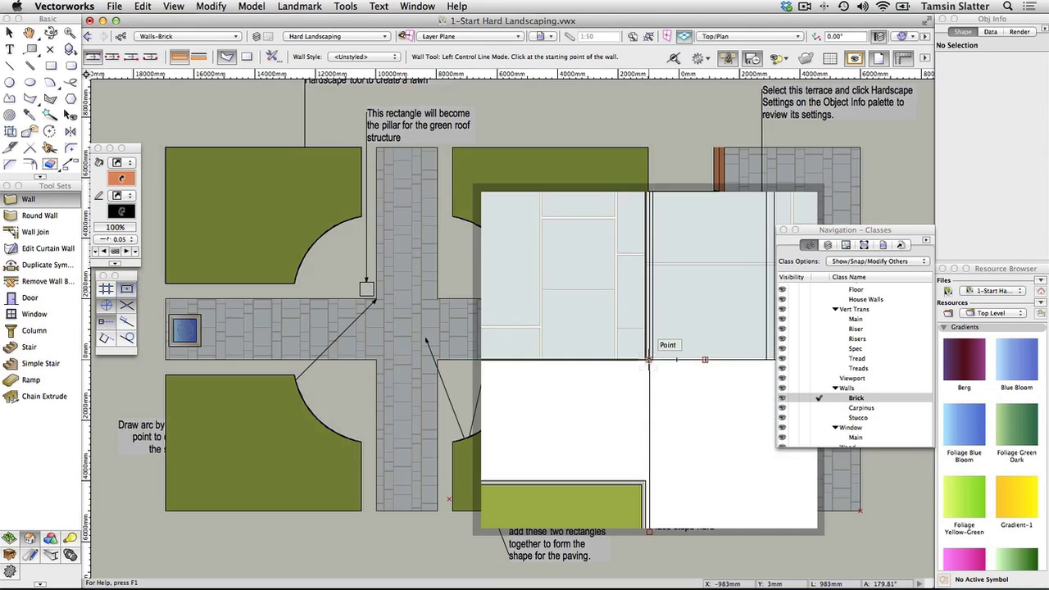
click(648, 359)
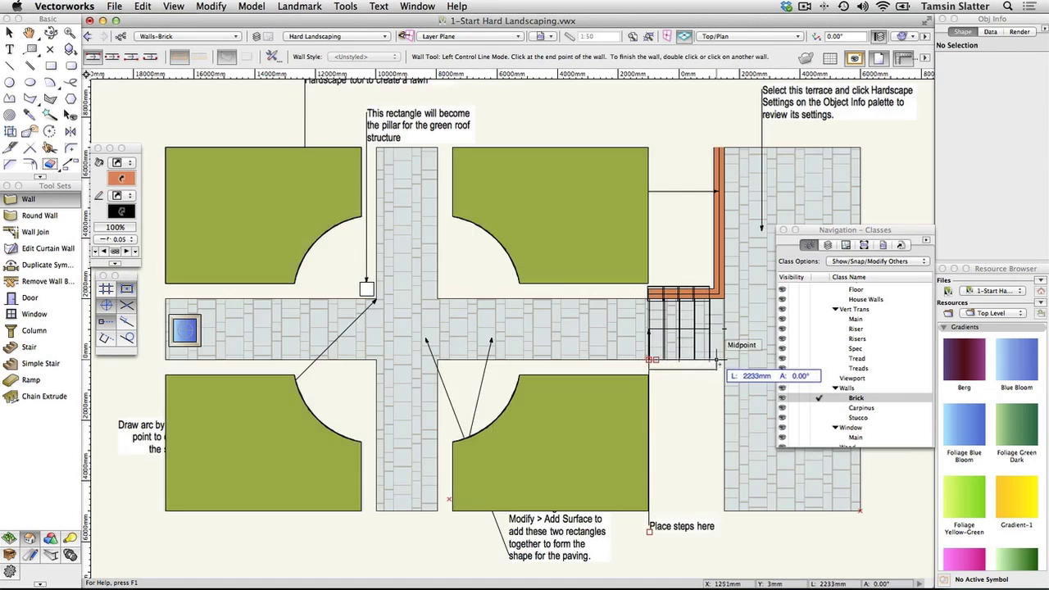
key(z)
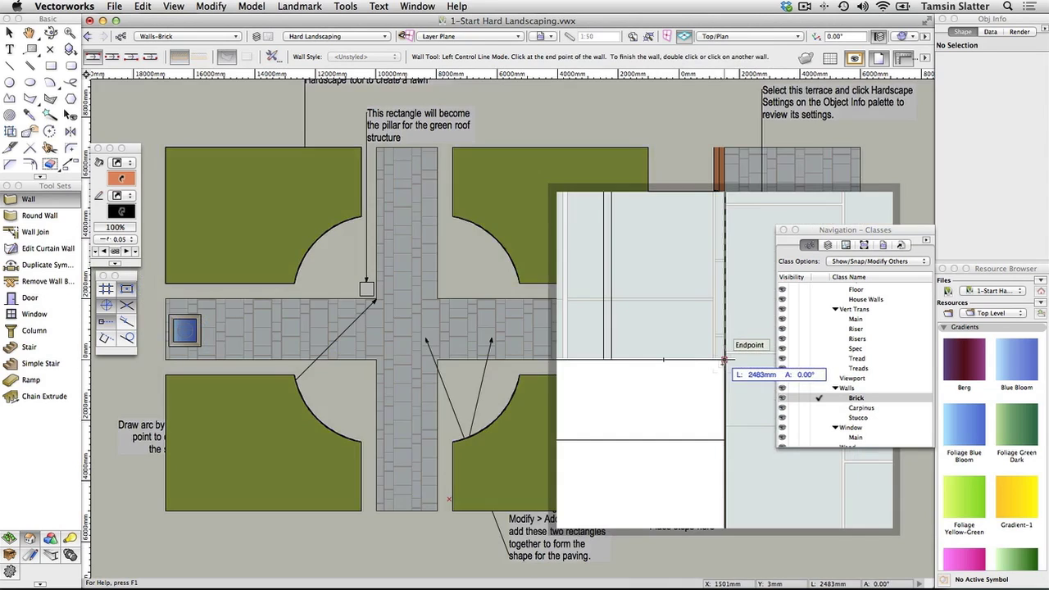
click(723, 360)
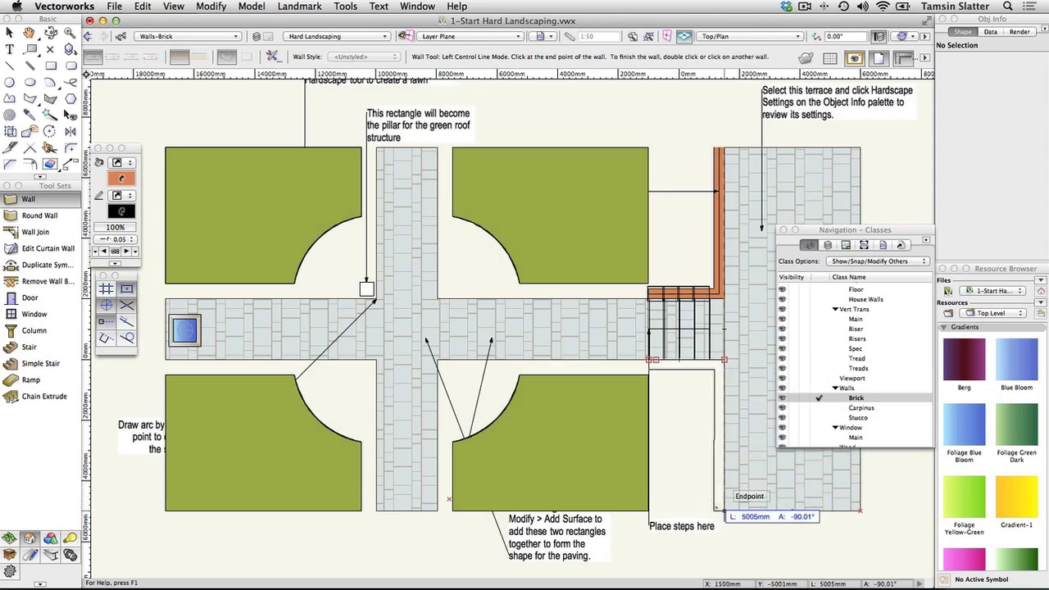
double_click(725, 510)
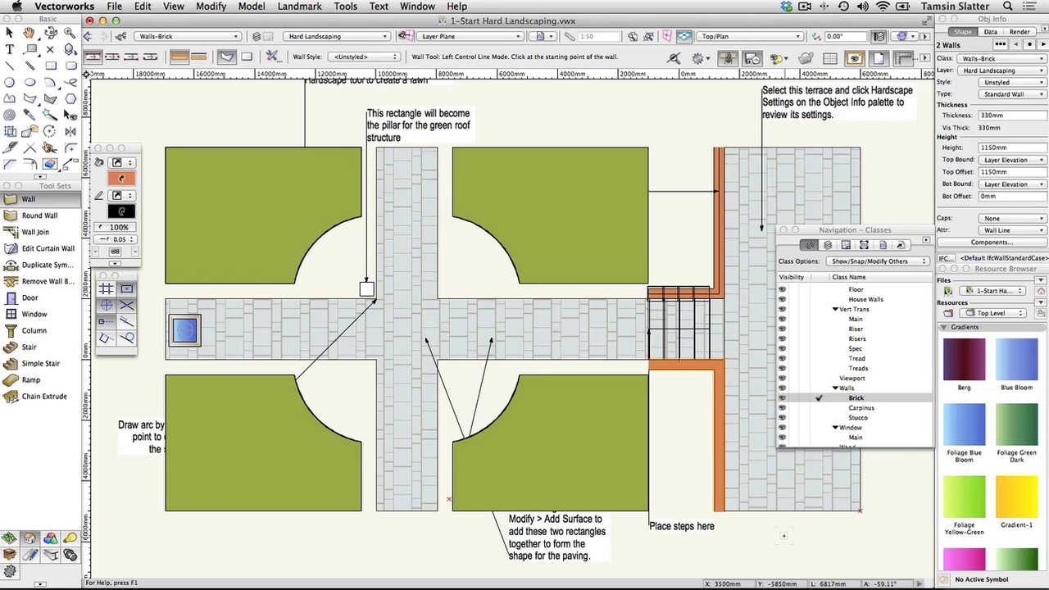
Switch to Left Isometric view, zoom to fit the two new walls and deselect them.
click(770, 39)
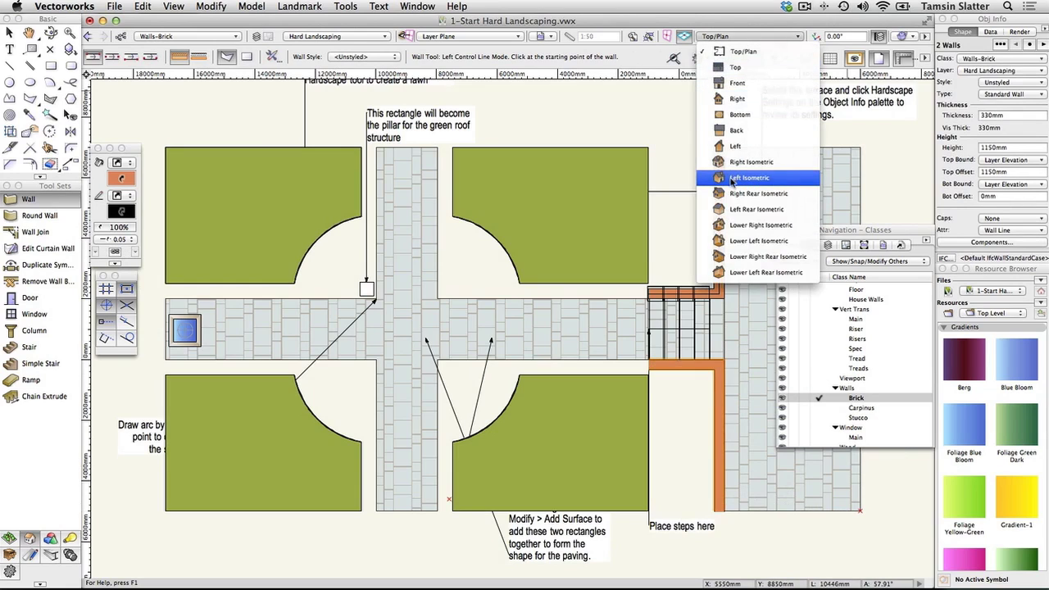
key(Escape)
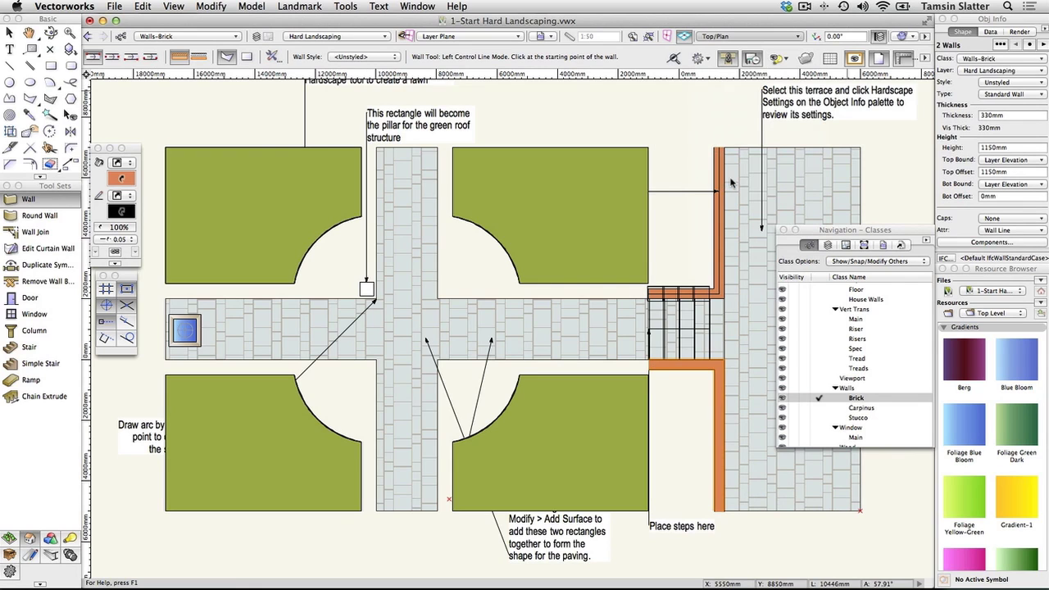
key(super+1)
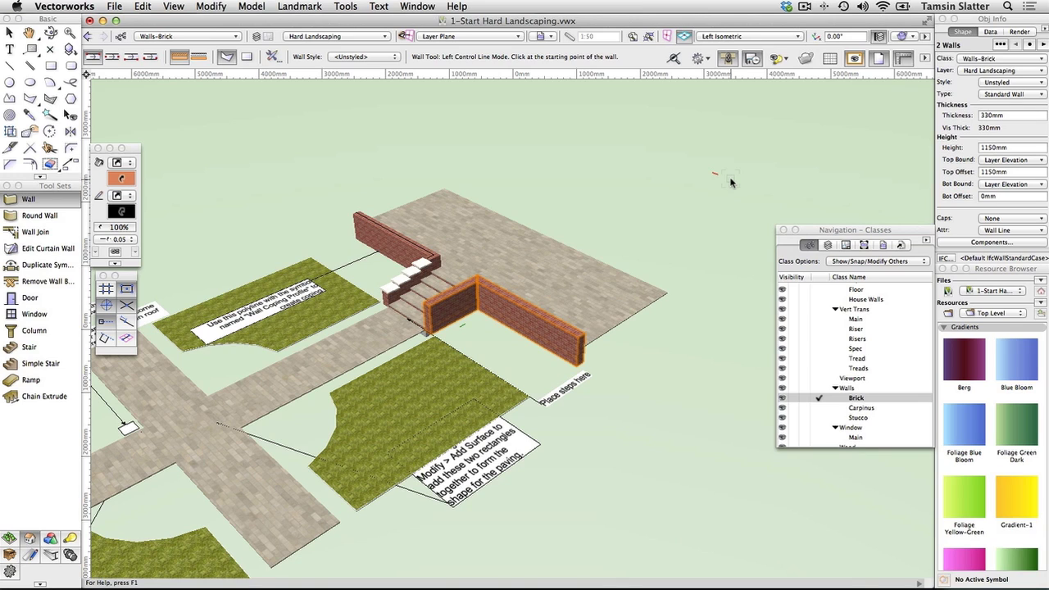
click(647, 36)
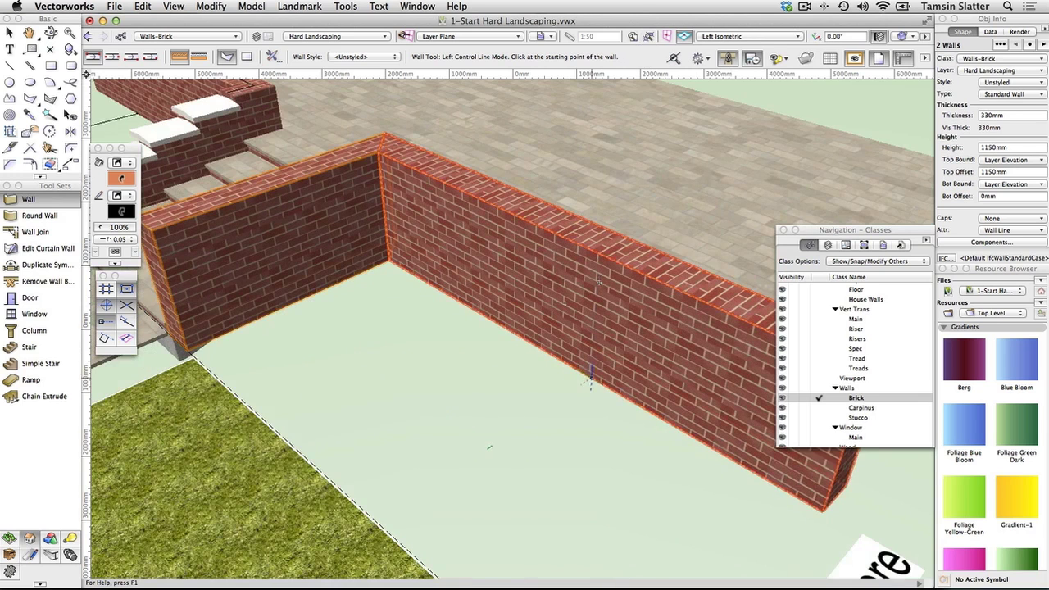
key(super+shift+a)
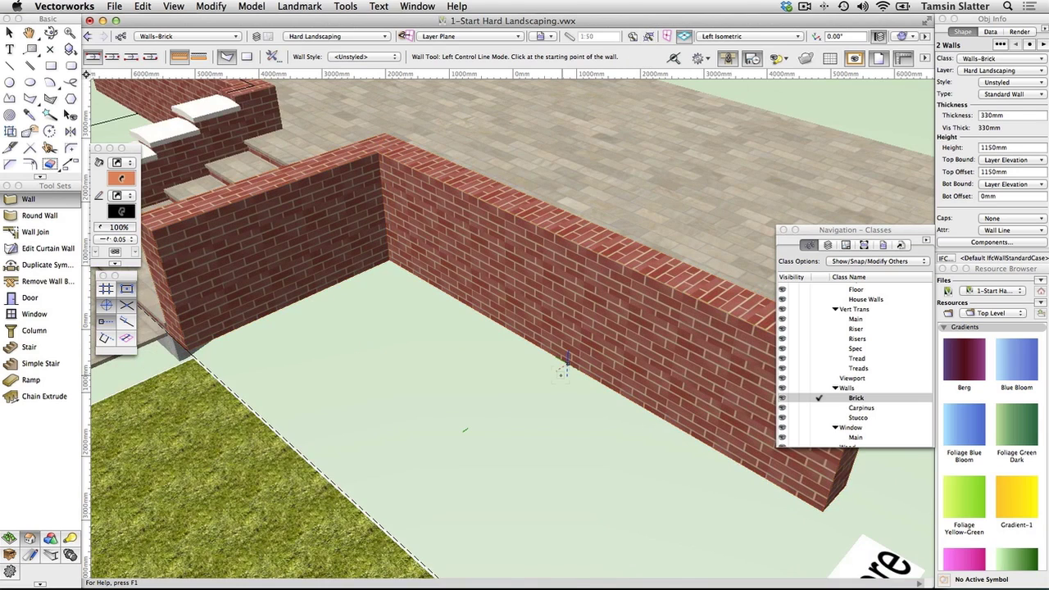
scroll(564, 369, down, 2)
key(space)
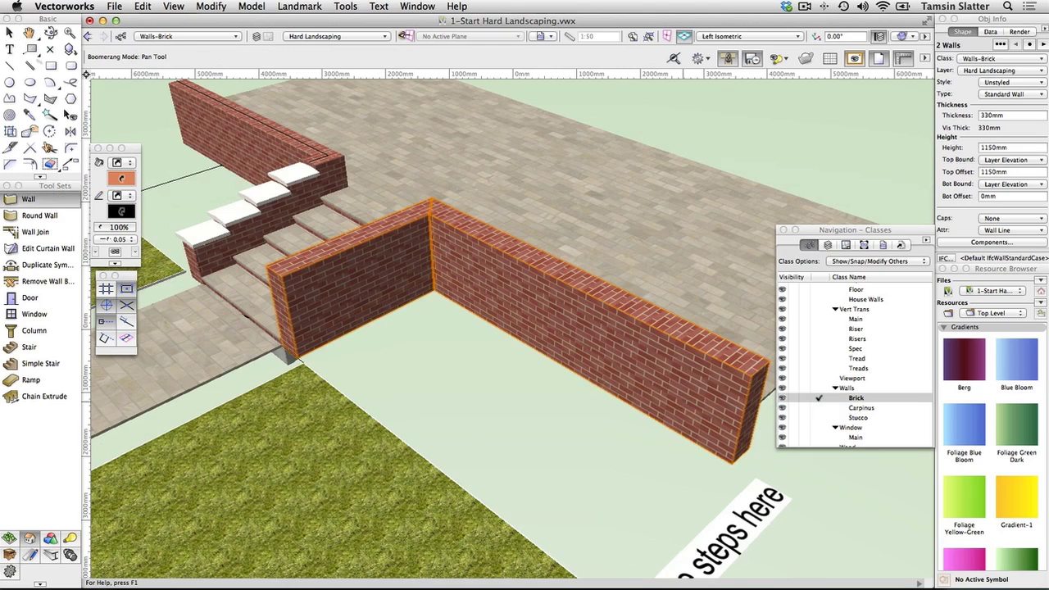
Lower the short brick wall beside the steps to 630 mm high.
click(10, 35)
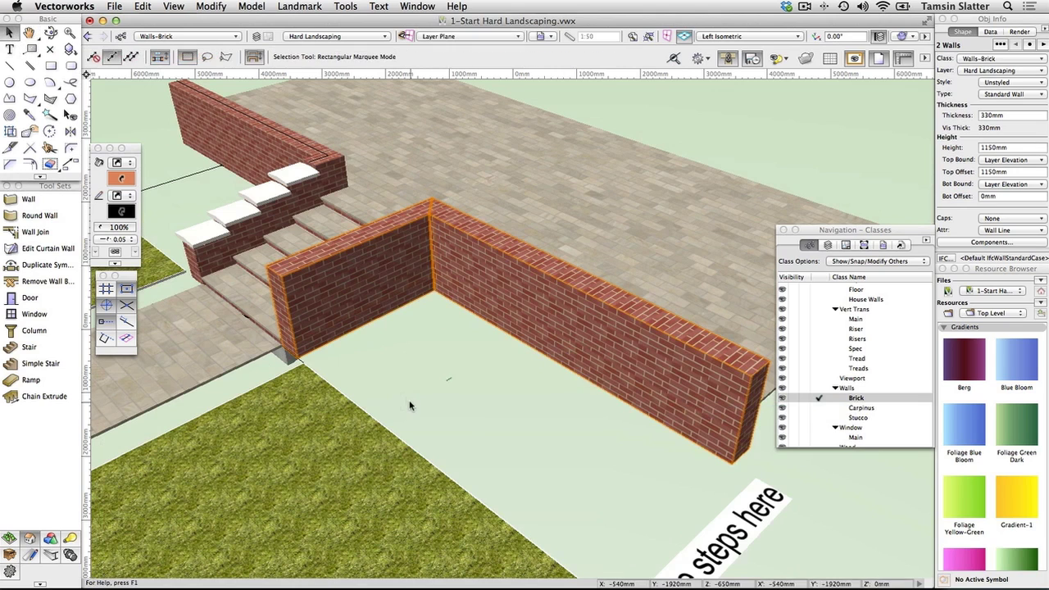
click(410, 405)
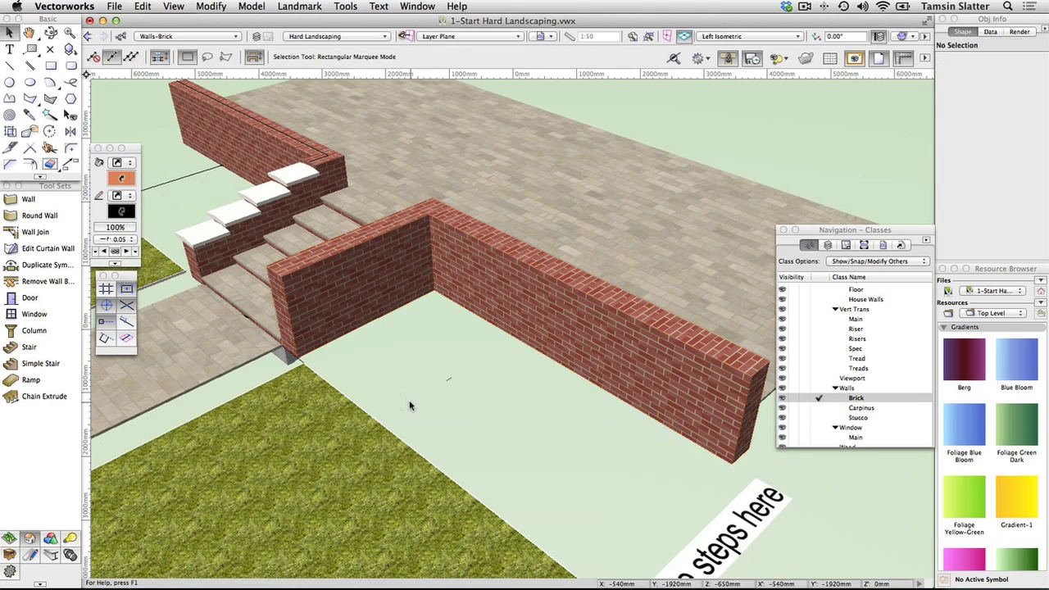
click(295, 273)
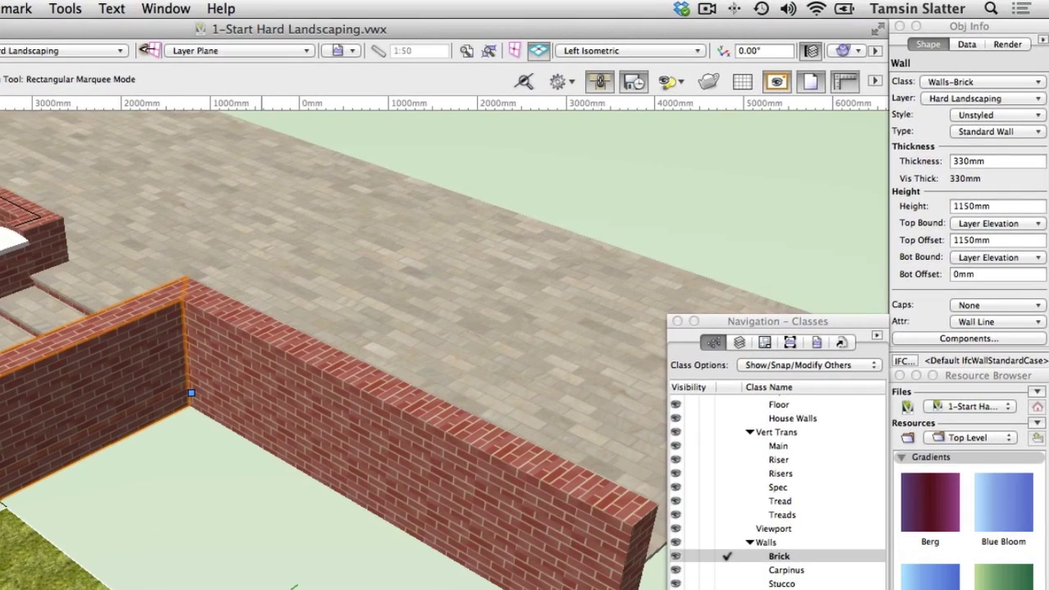
double_click(992, 207)
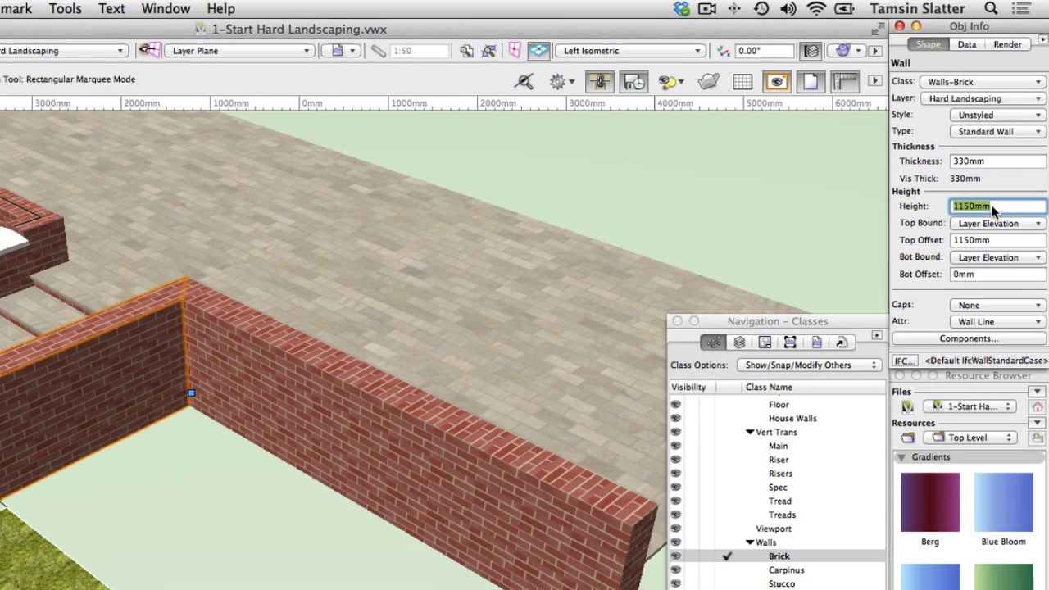
text(630)
key(Return)
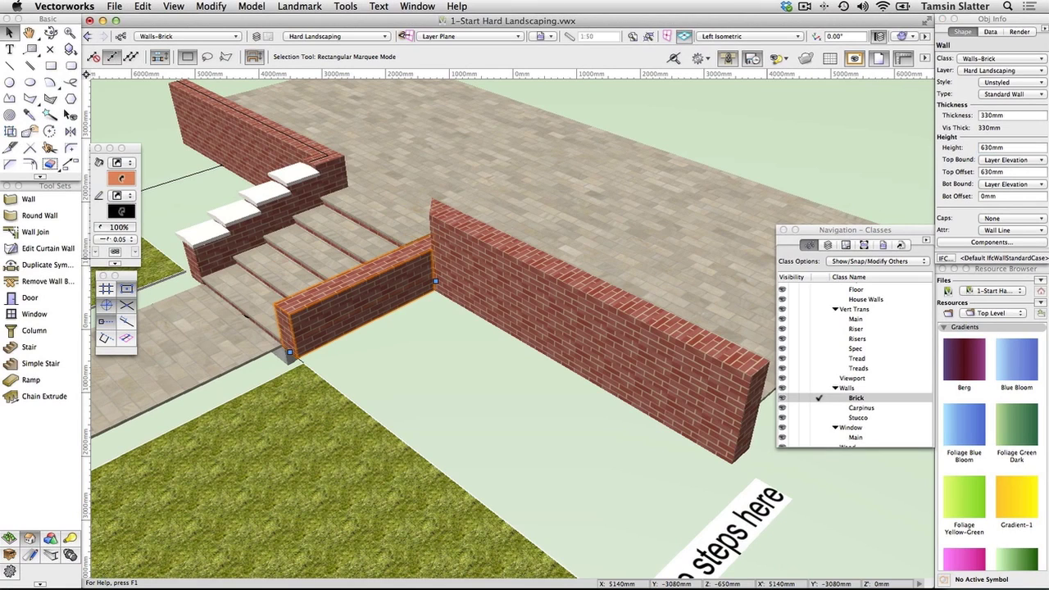
Make the short wall a stepped wall: 500 mm step length, 130 mm rise, stepped top, flat bottom.
click(310, 6)
mouse_move(367, 289)
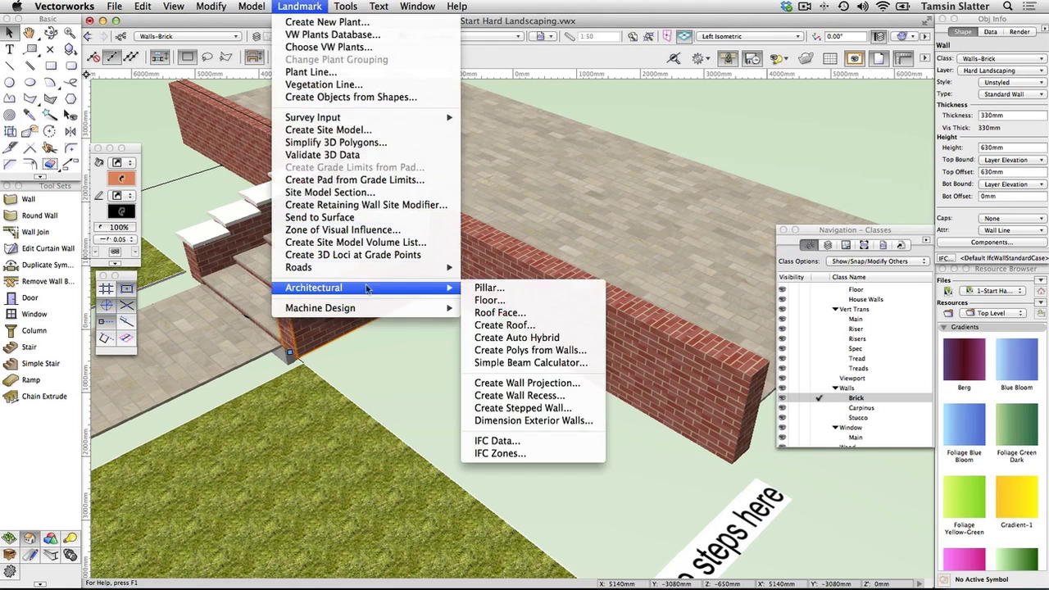
click(564, 409)
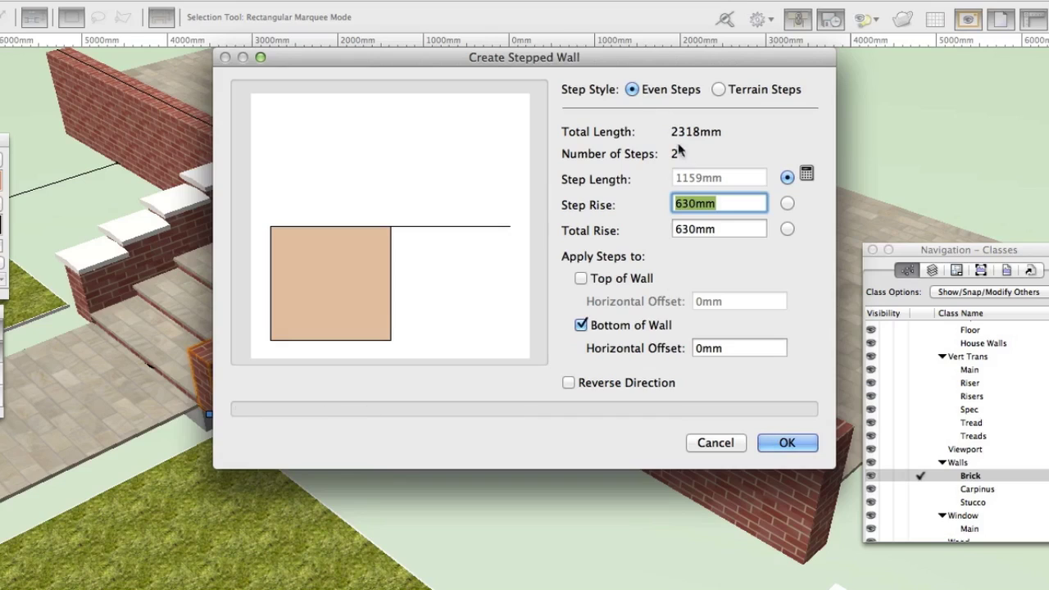
click(787, 229)
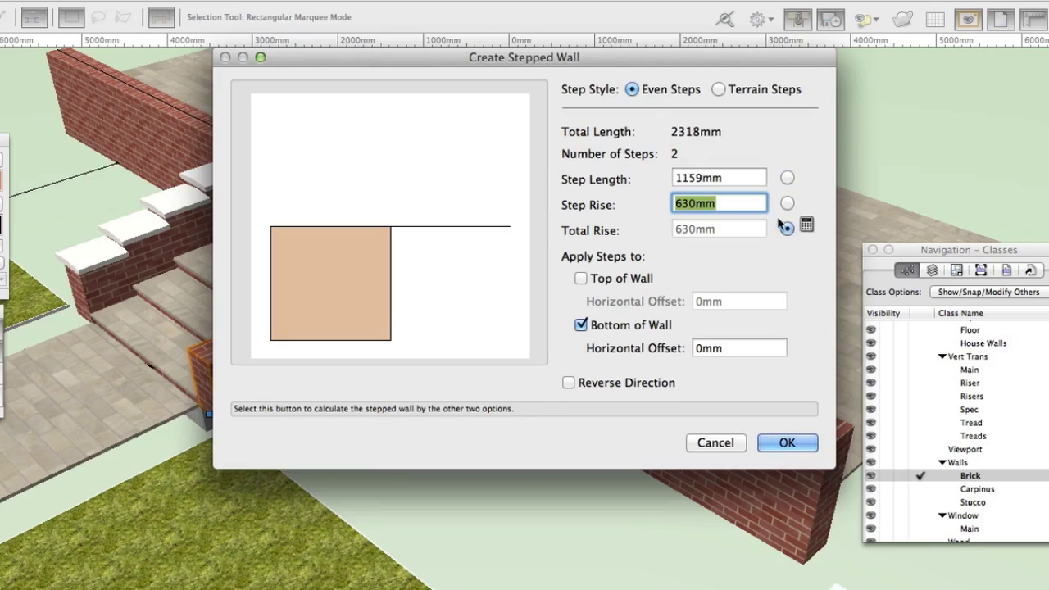
double_click(735, 174)
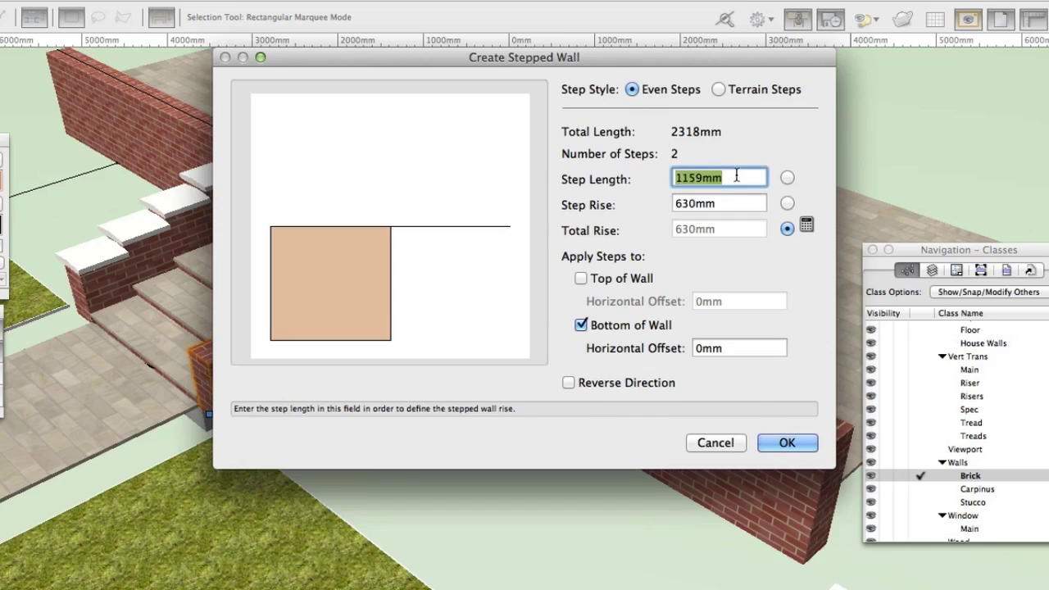
text(500)
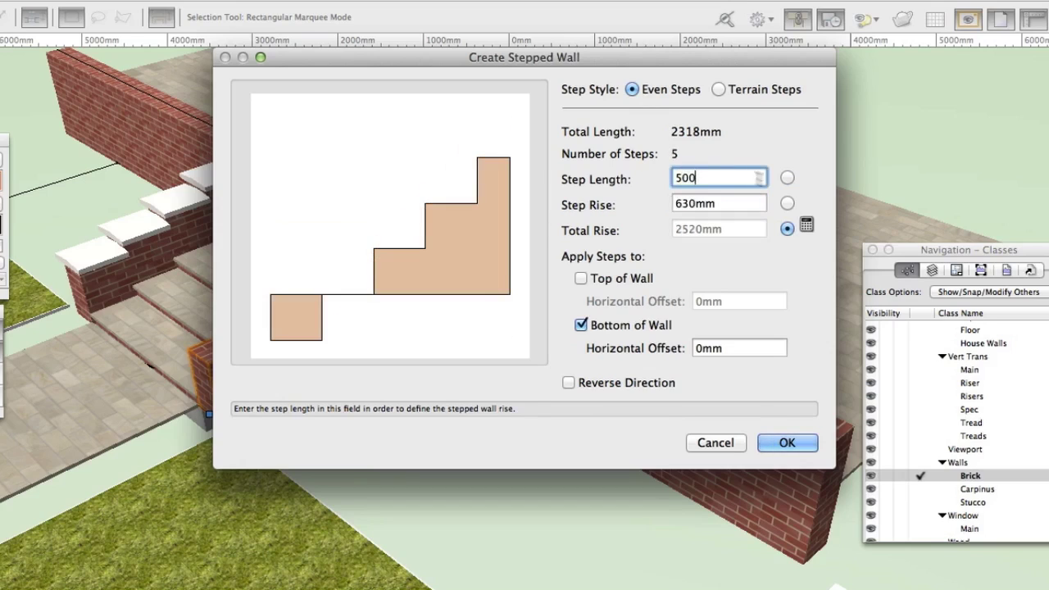
double_click(743, 202)
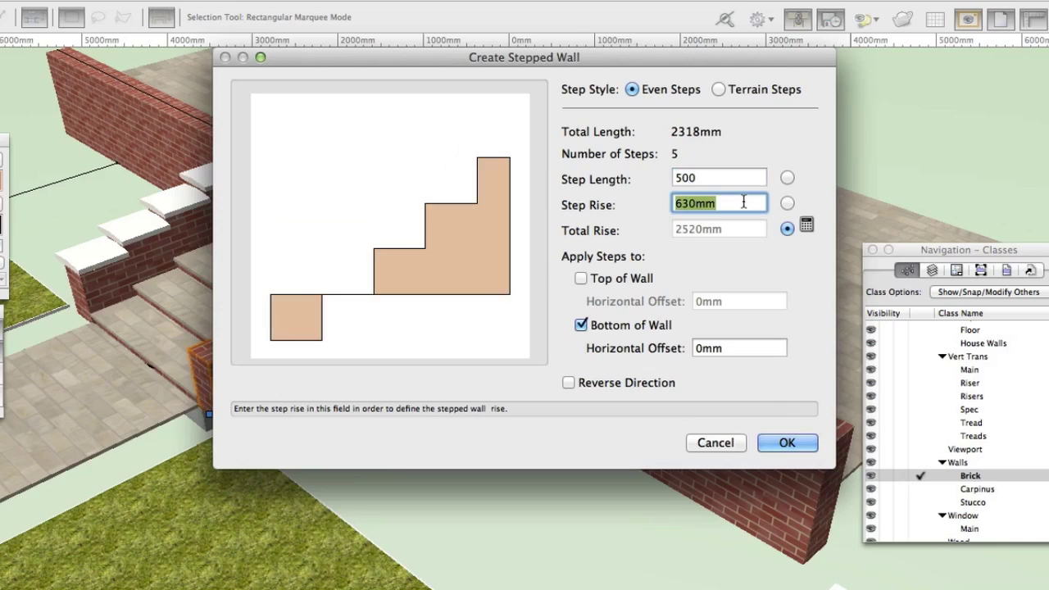
text(130)
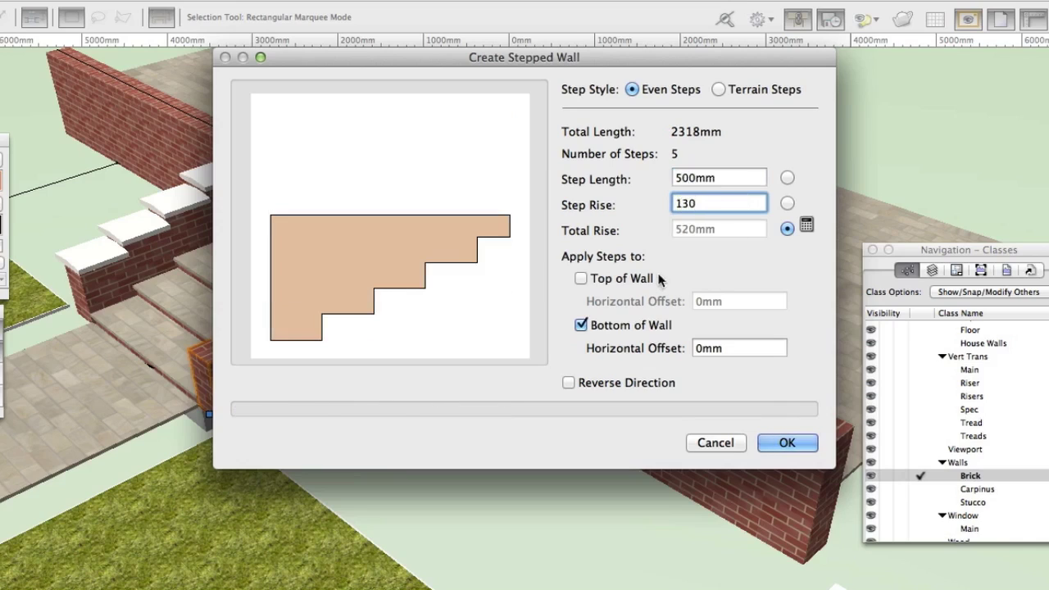
click(623, 279)
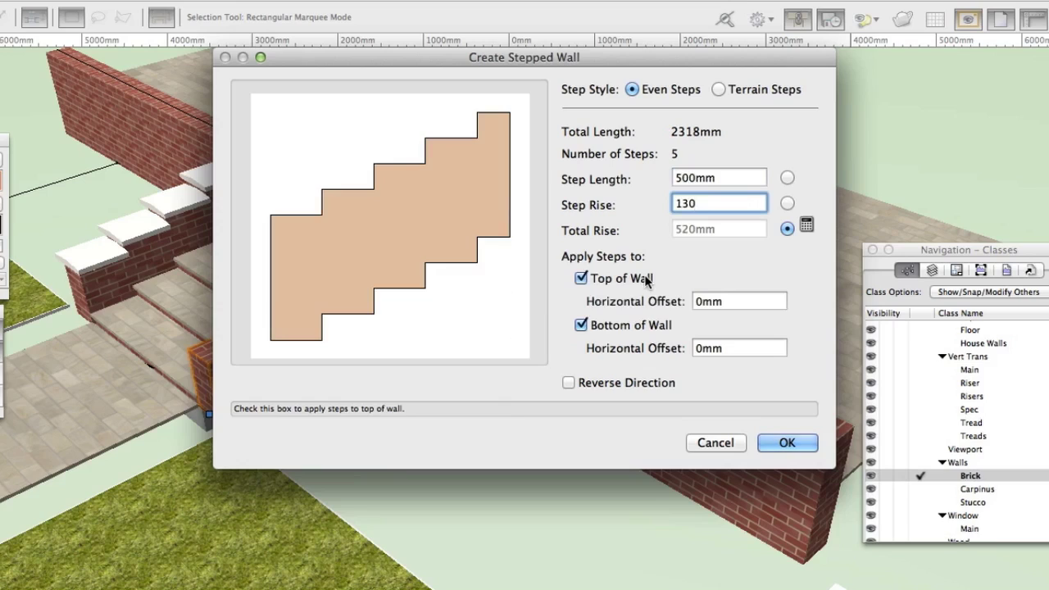
click(582, 325)
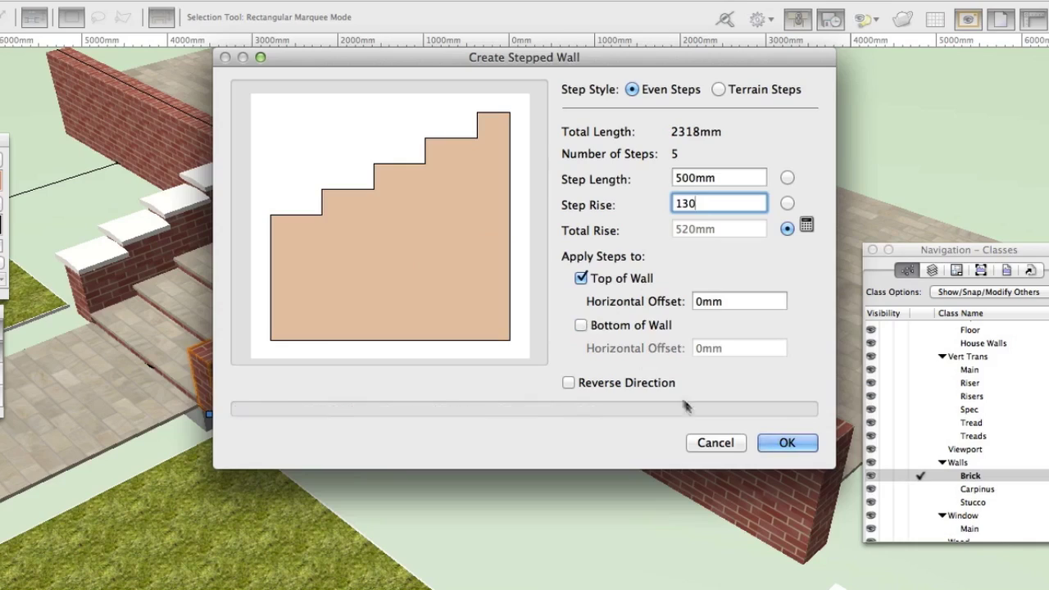
click(785, 444)
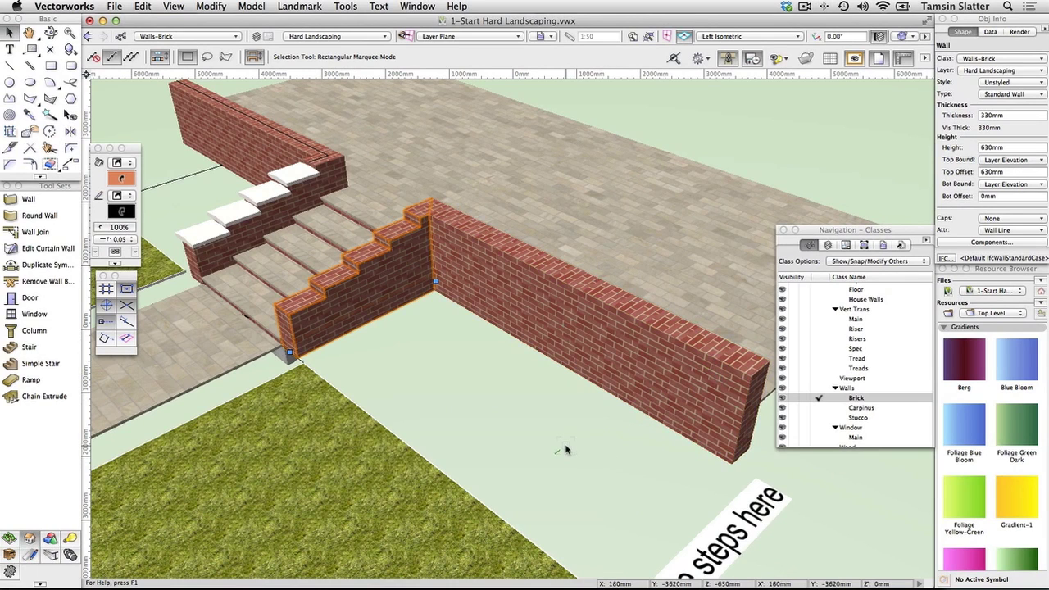
Pan the 3D view to centre the steps and stepped wall, then deselect it.
key(space)
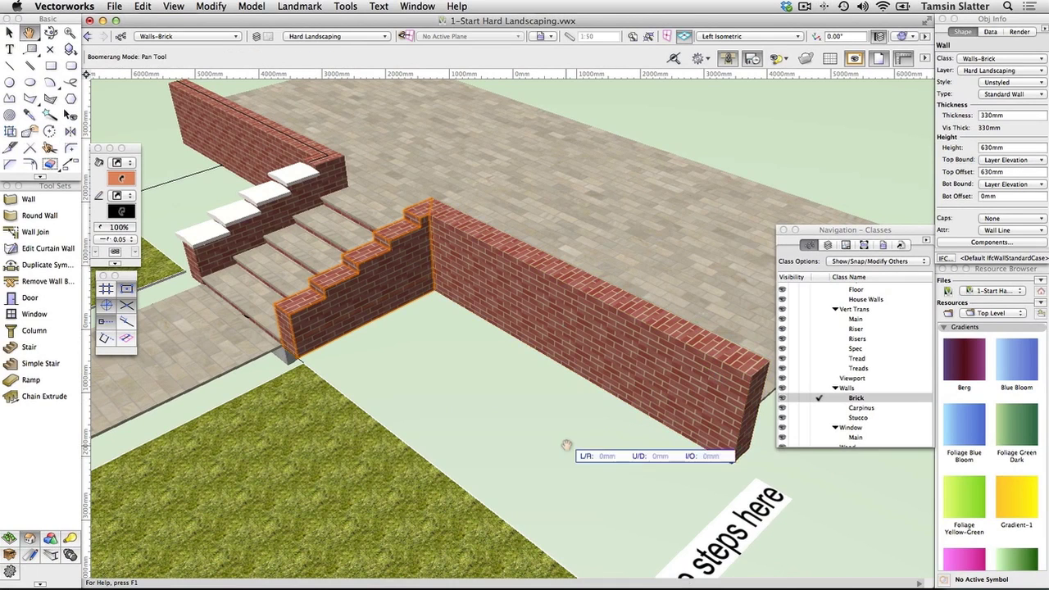
drag(574, 450, 866, 549)
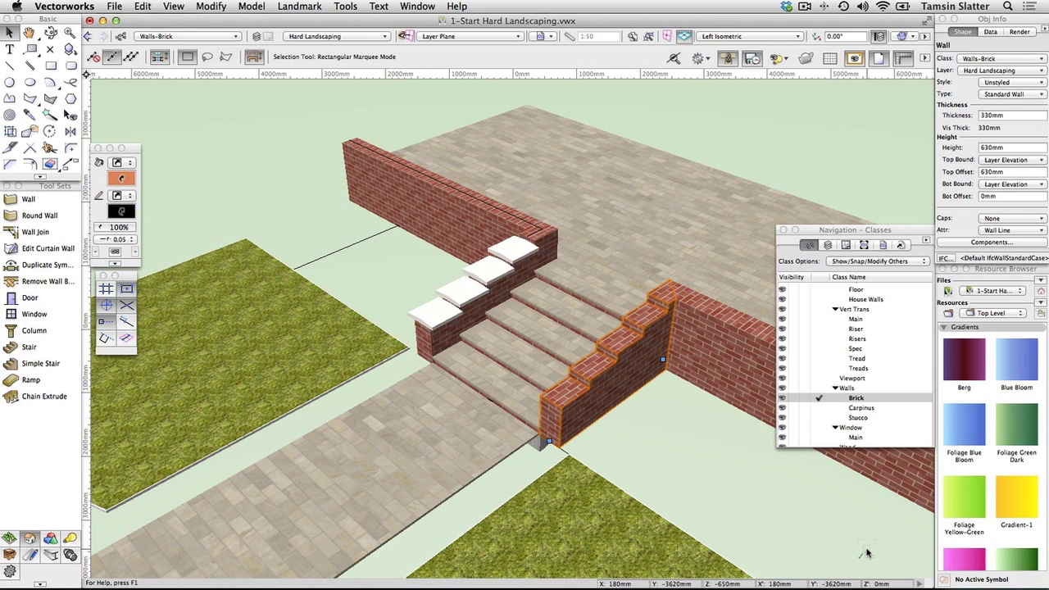
click(790, 524)
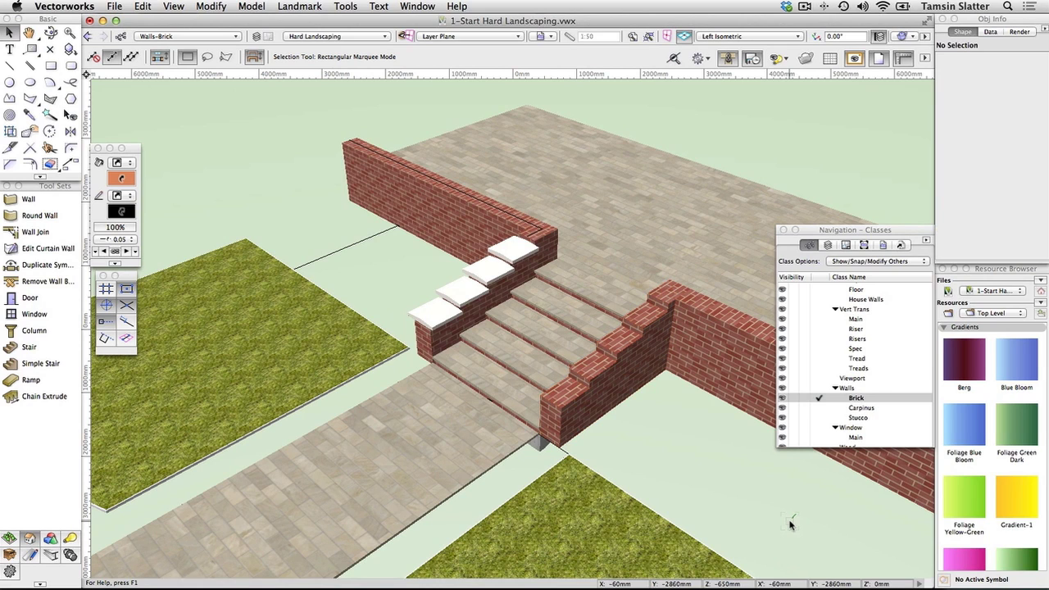
Make Walls-Stucco the active class and pick the Wall Coping Profile symbol from the Resource Browser.
click(819, 418)
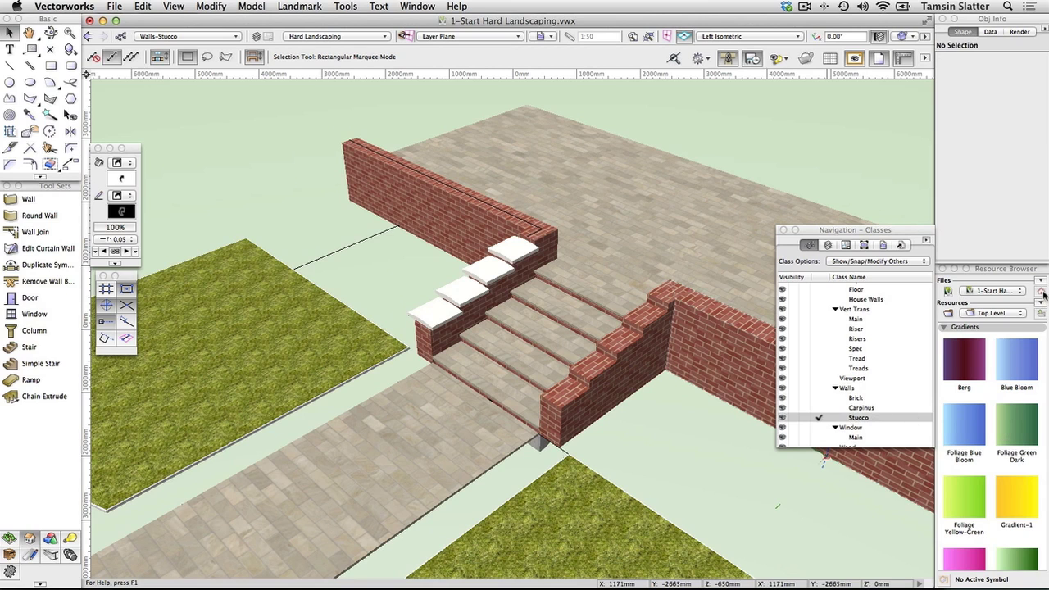
scroll(981, 463, down, 15)
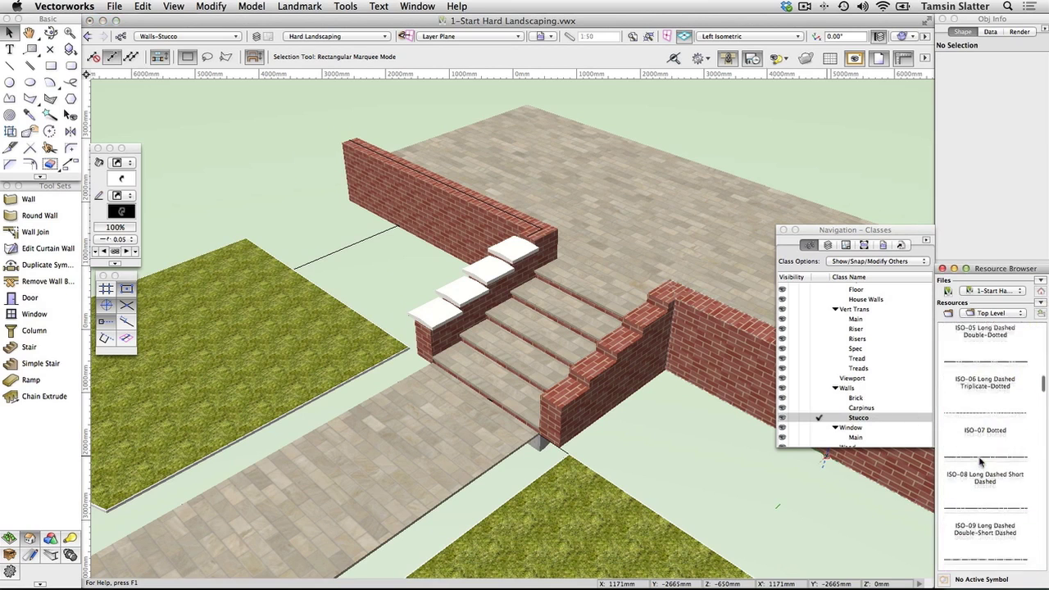
scroll(981, 463, down, 15)
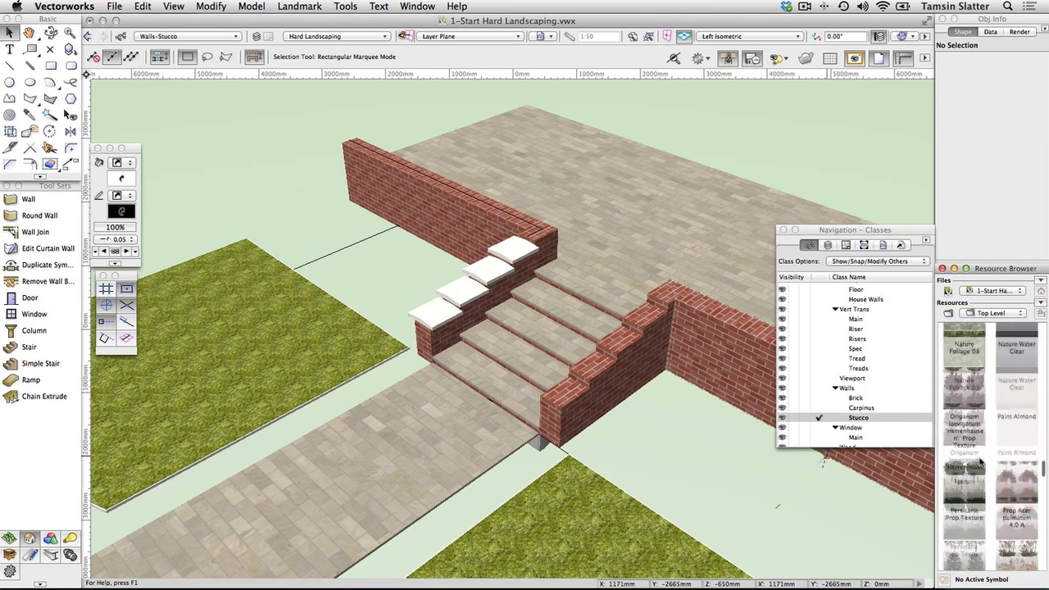
scroll(981, 463, down, 15)
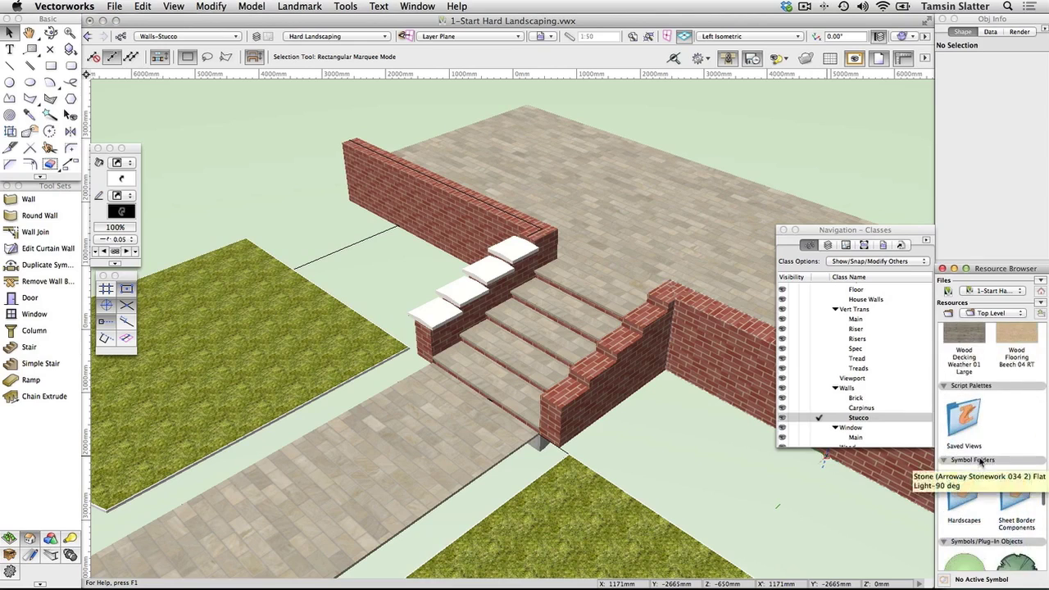
scroll(981, 463, down, 15)
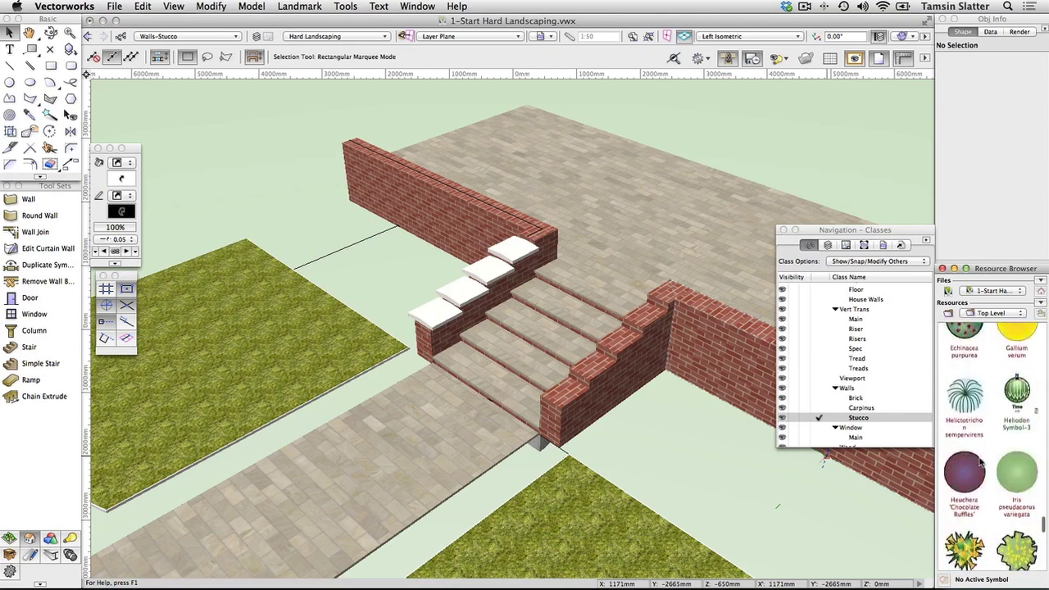
scroll(981, 463, down, 15)
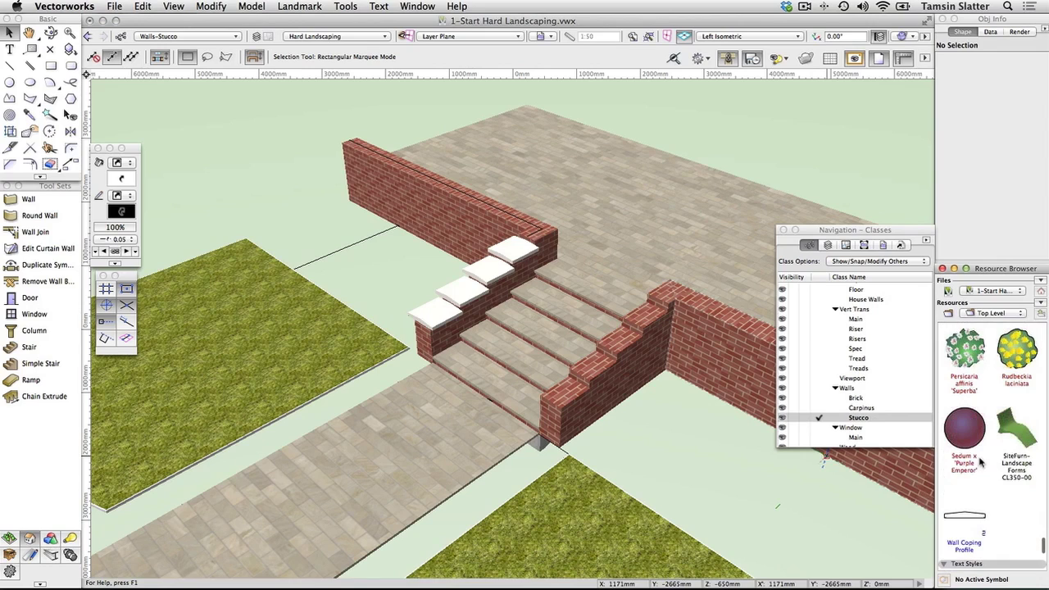
double_click(971, 521)
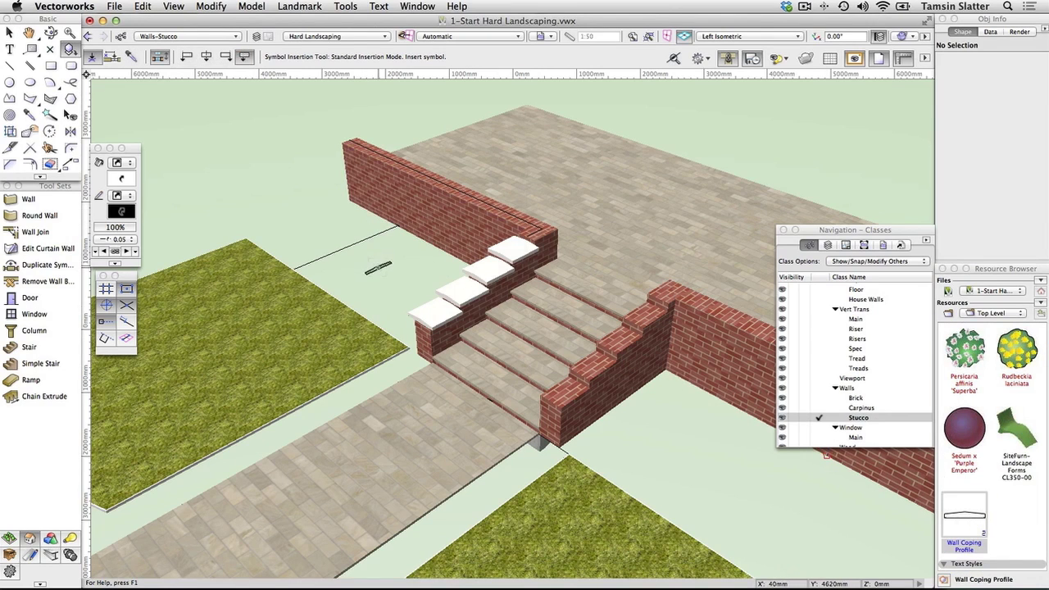
Place the coping profile beside the upper wall, then select it with the wall-top path.
click(378, 268)
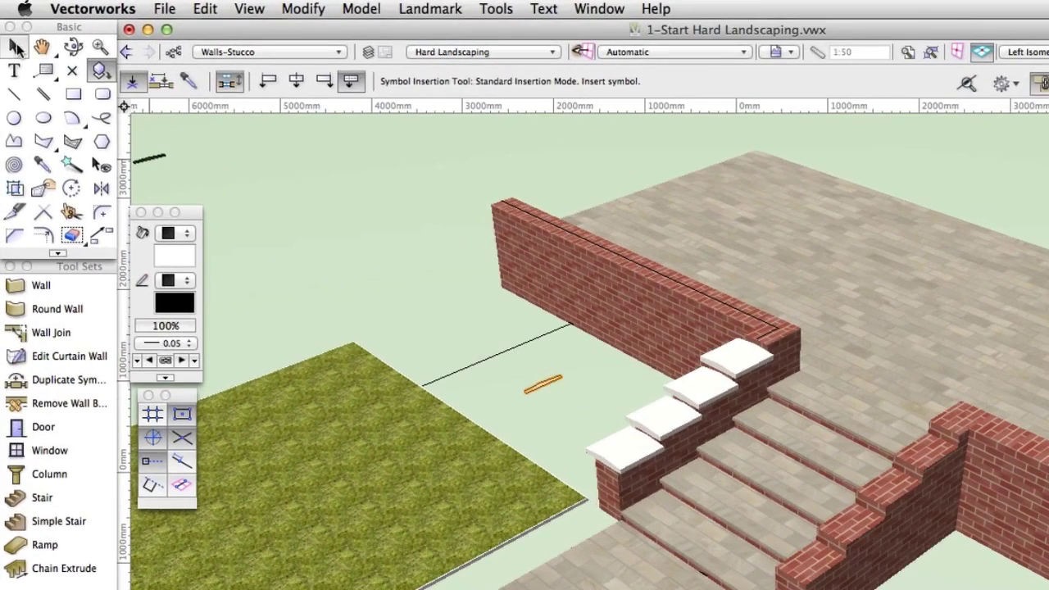
click(16, 47)
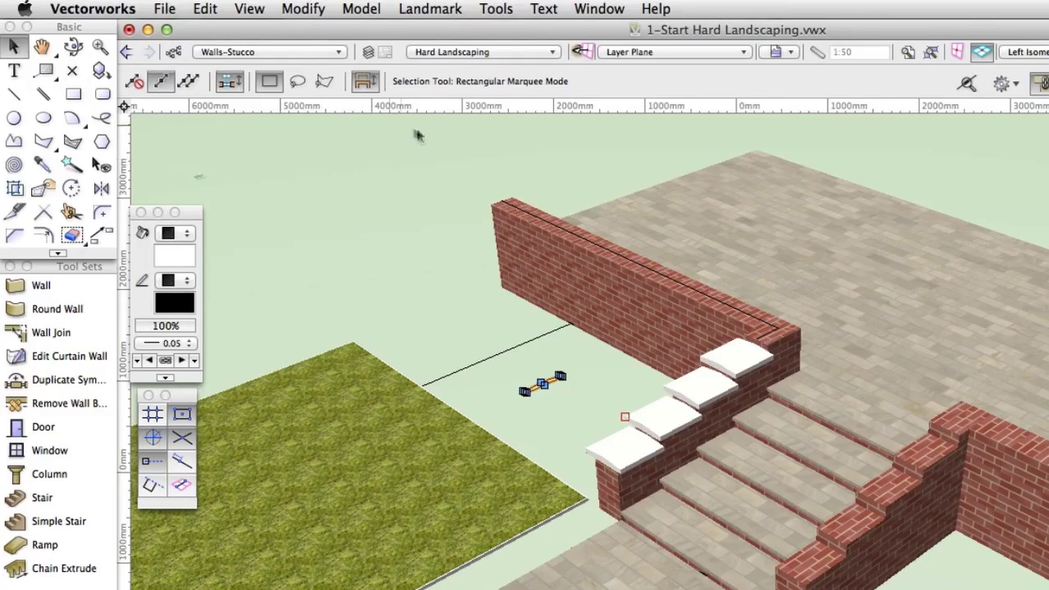
click(532, 206)
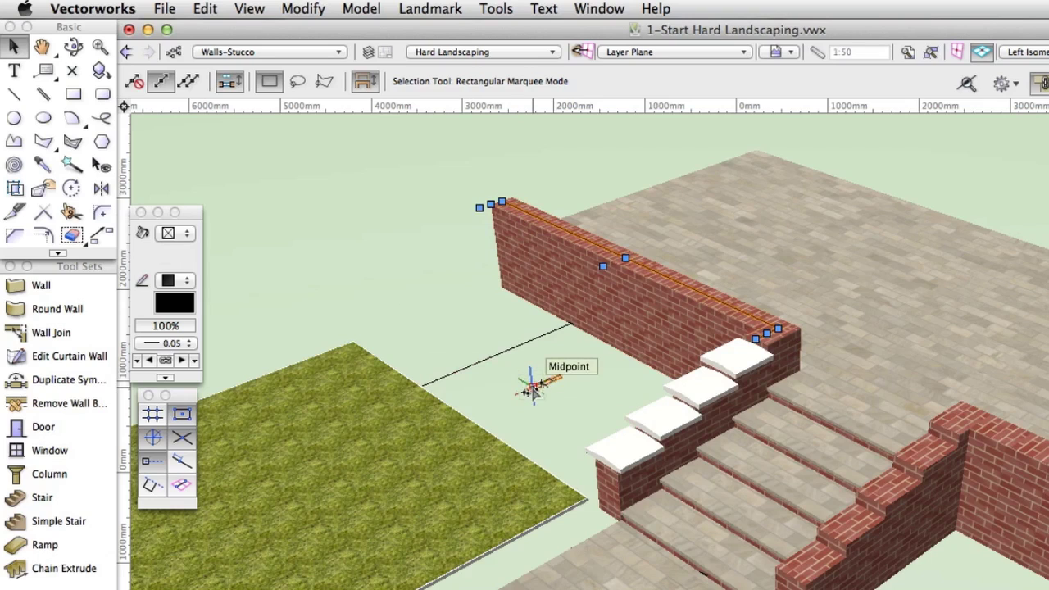
click(531, 389)
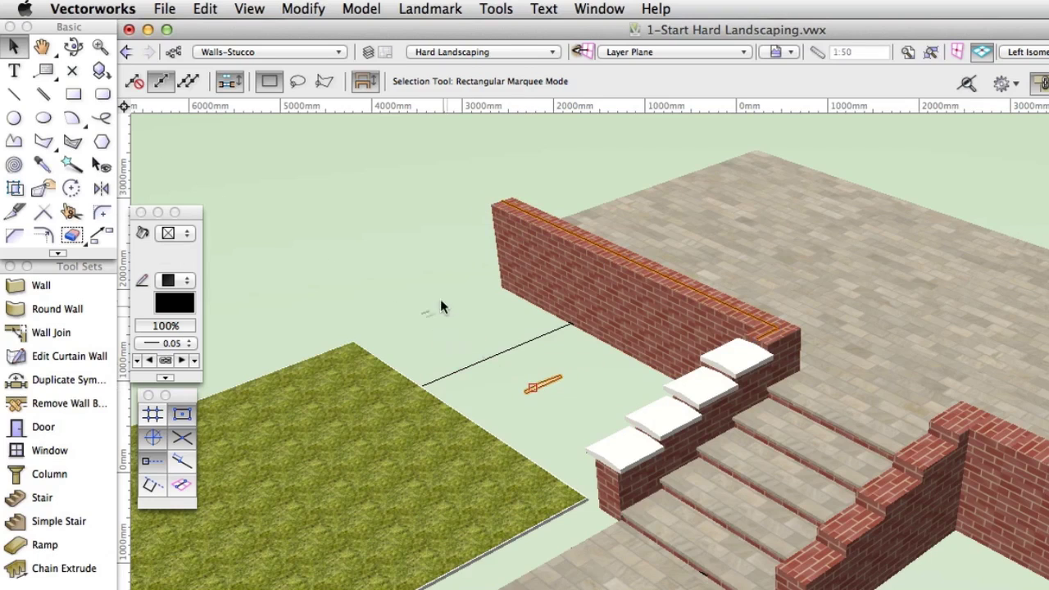
Extrude the coping profile along the upper wall-top path using Extrude Along Path.
click(362, 8)
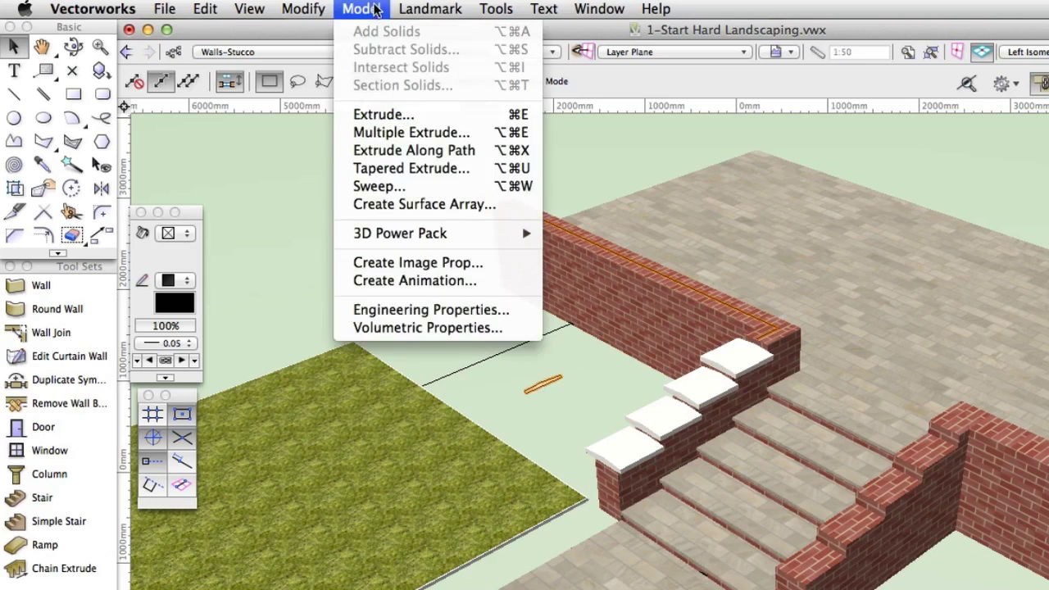
click(414, 151)
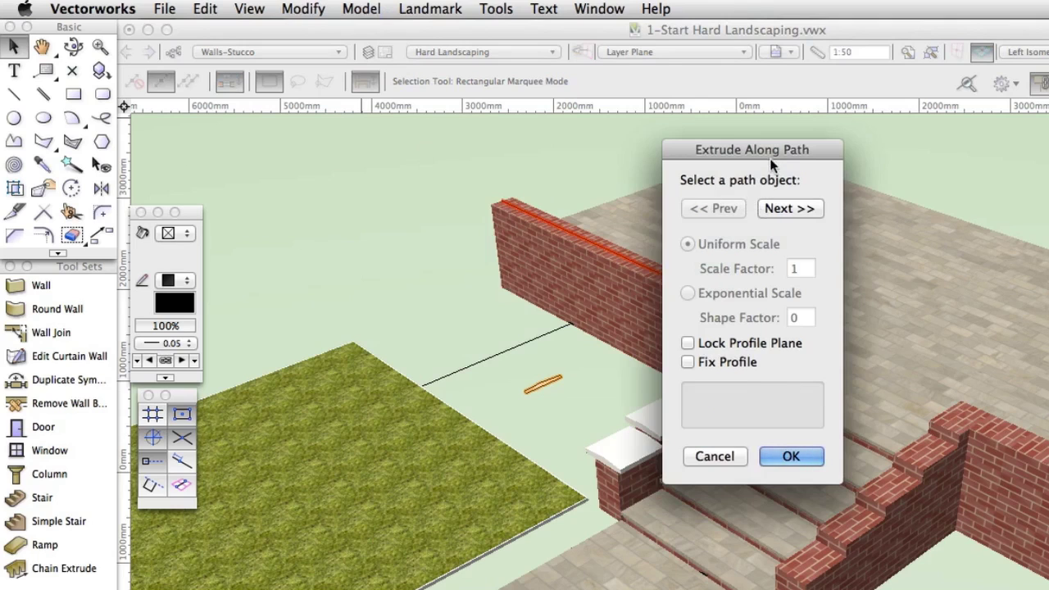
drag(773, 150, 940, 205)
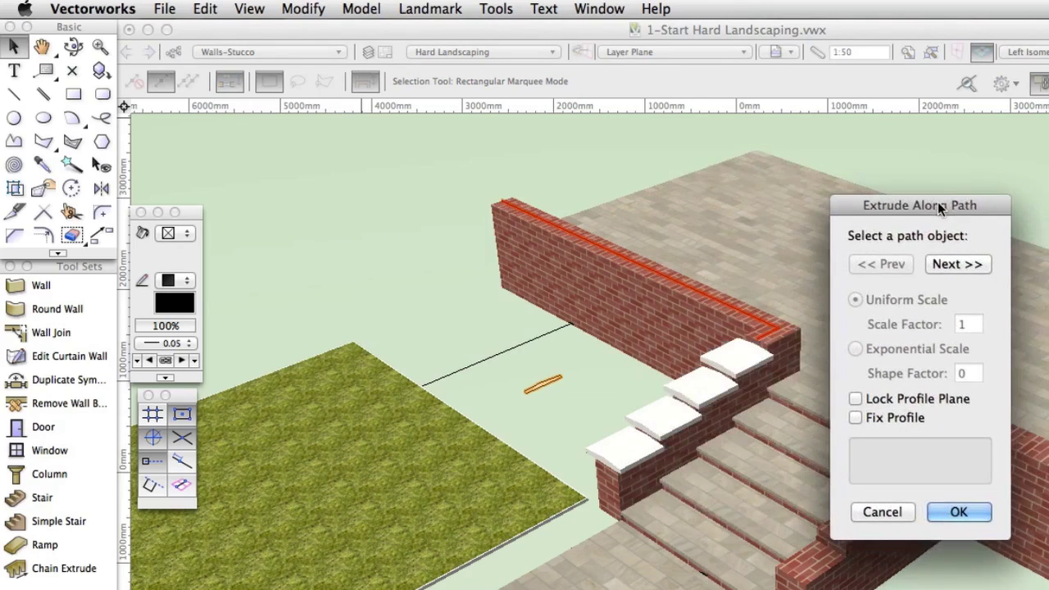
click(977, 264)
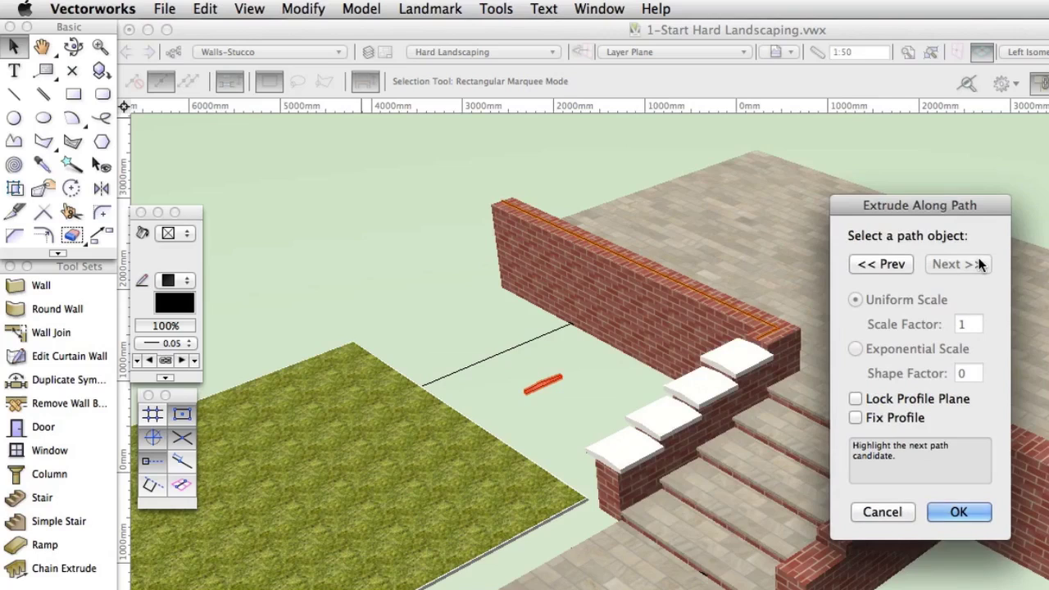
click(876, 264)
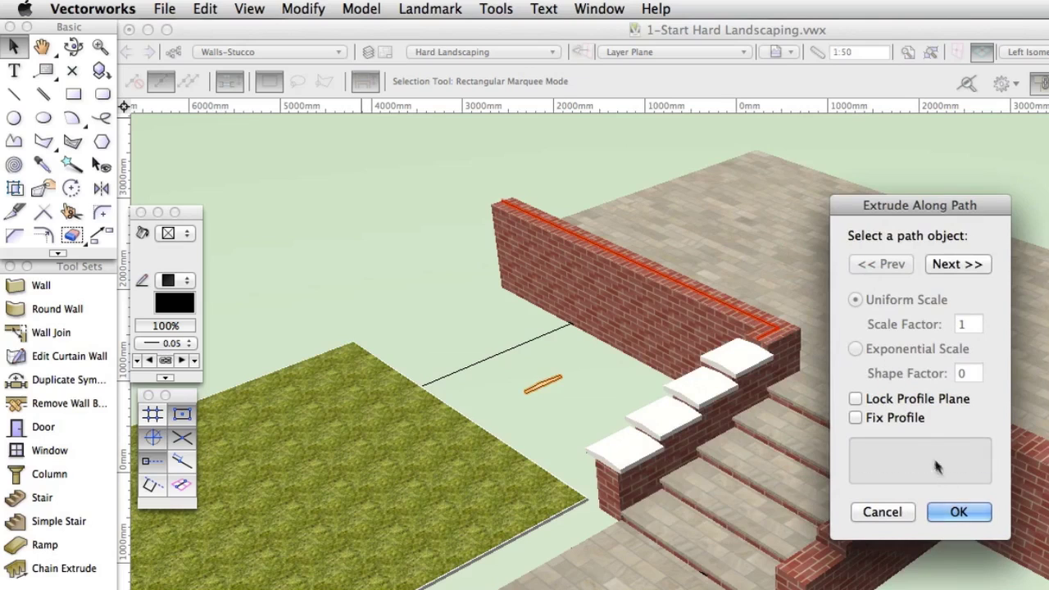
click(957, 512)
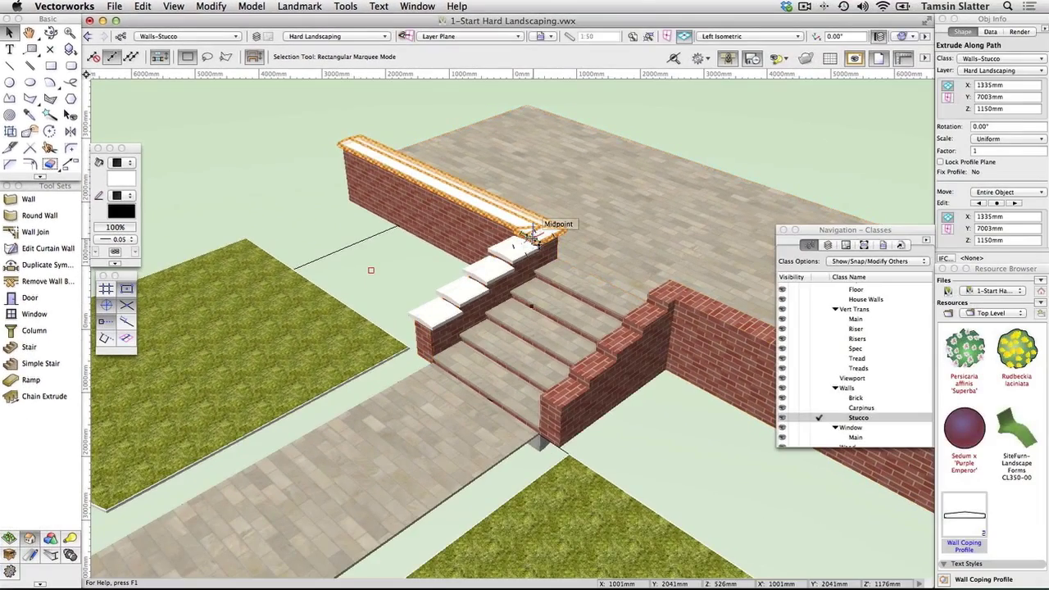
Open the Profile component of the coping extrusion for editing.
scroll(533, 233, up, 2)
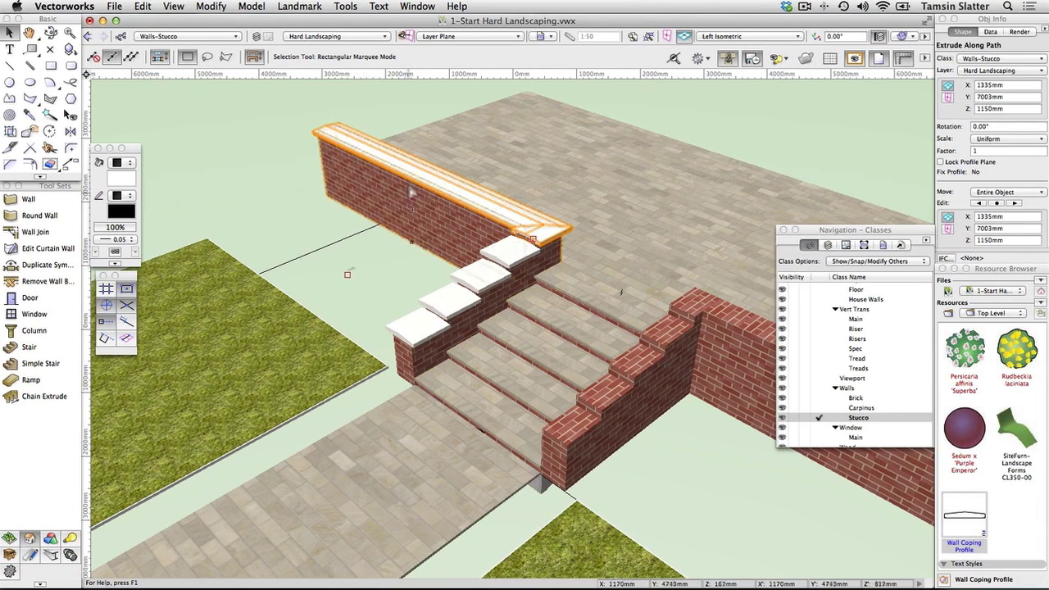
double_click(409, 166)
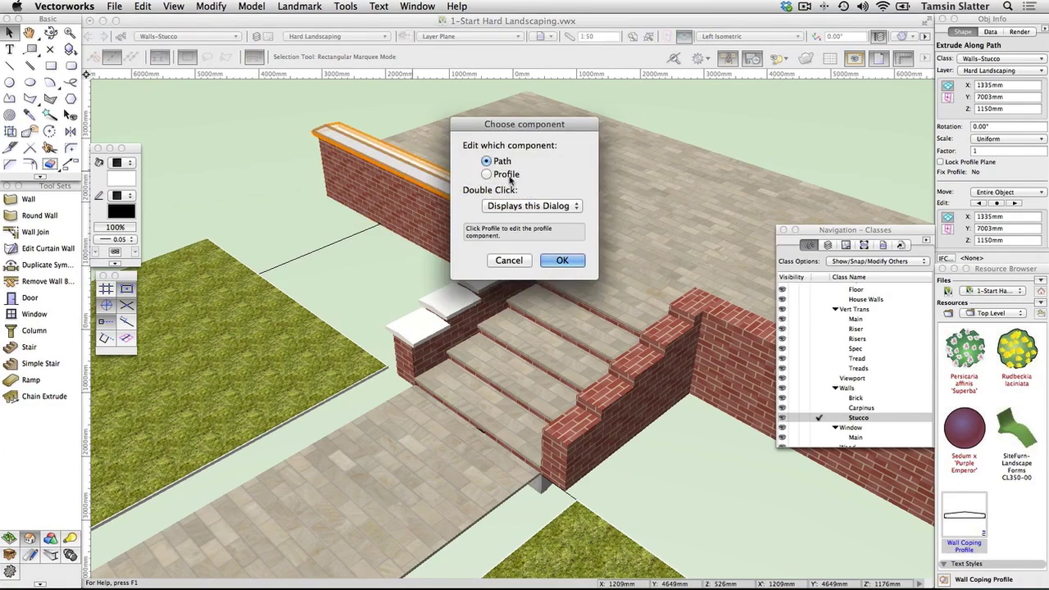
click(501, 175)
click(563, 259)
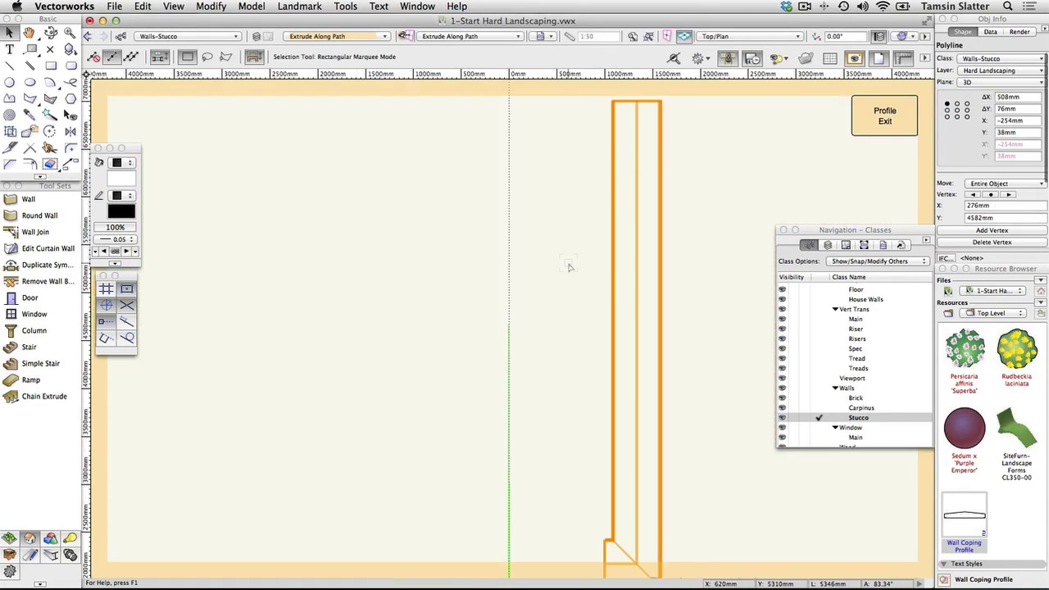
Select the whole coping profile, raise it 38 mm to a 76 mm Y offset, and exit profile editing.
click(649, 36)
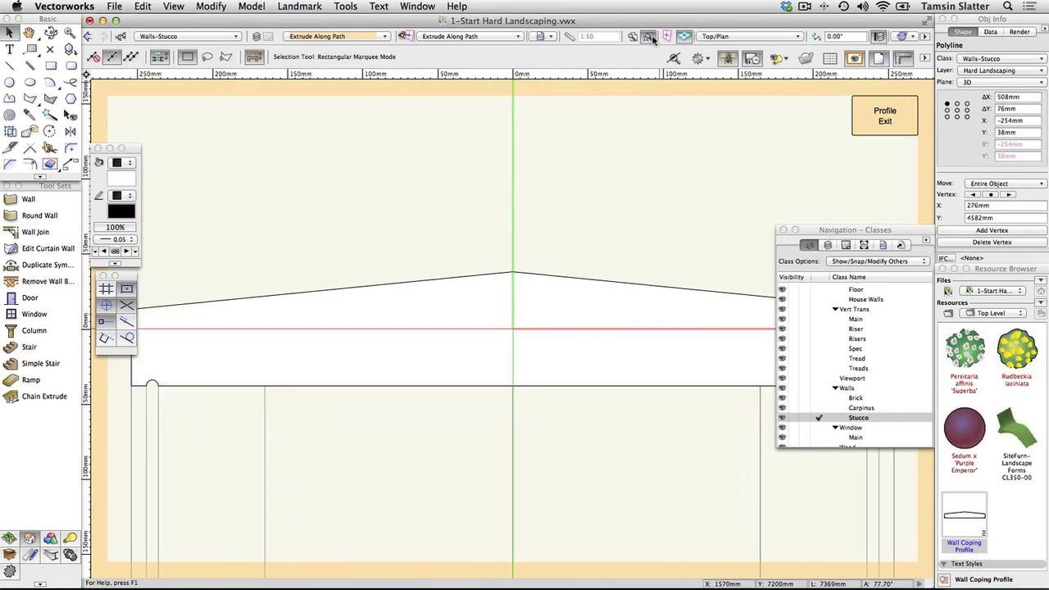
key(super+a)
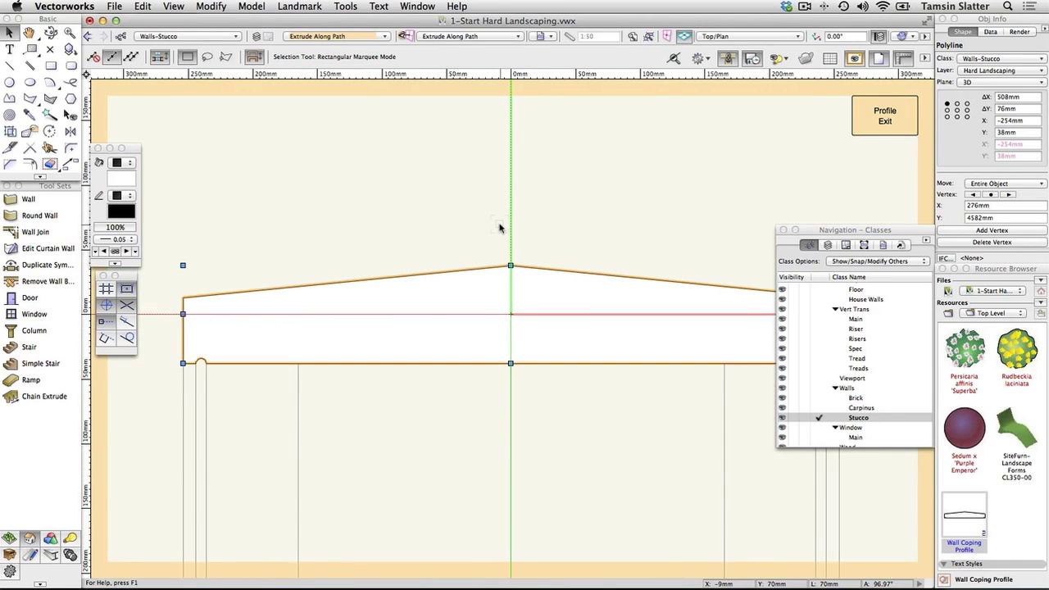
scroll(500, 228, down, 3)
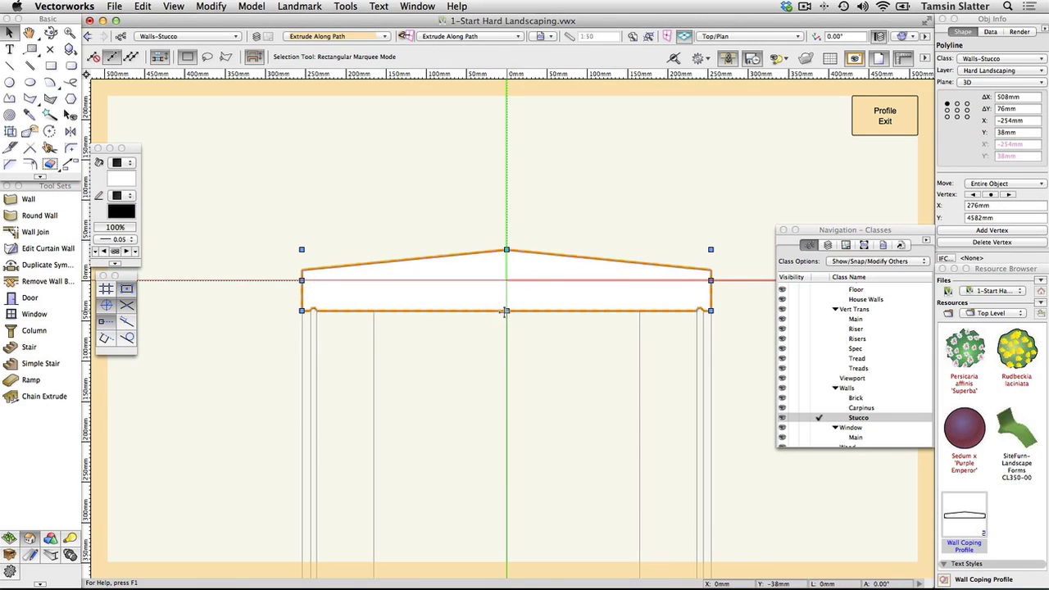
drag(505, 311, 507, 281)
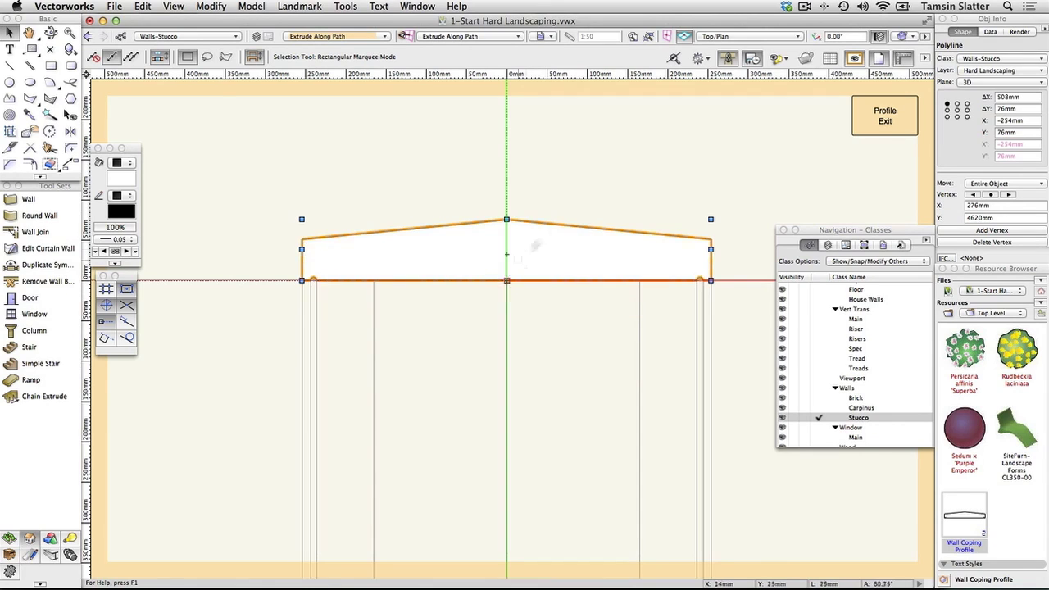
click(881, 123)
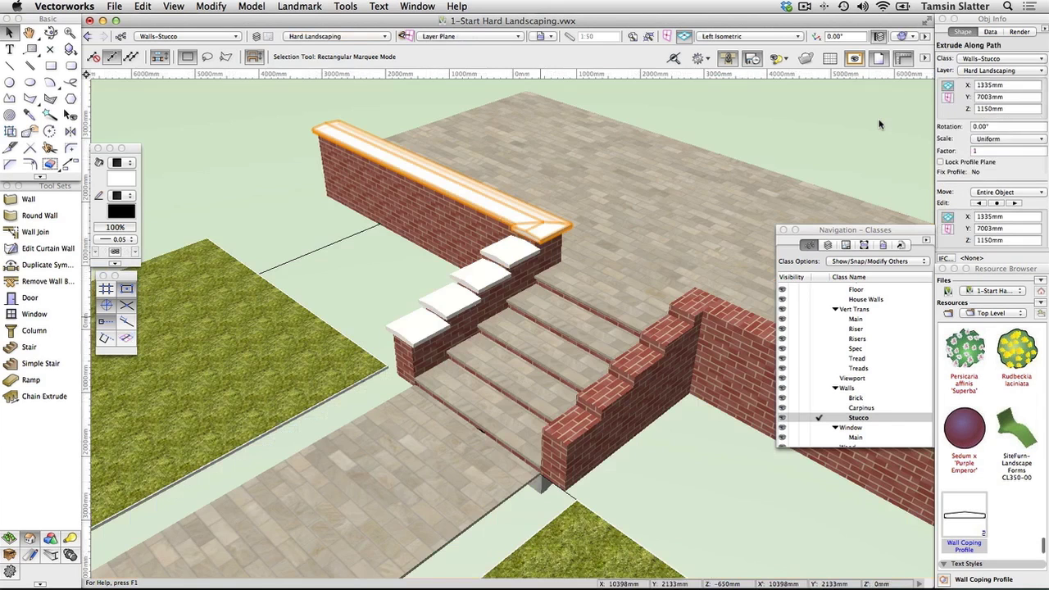
Select all five copings with Select Similar and mirror copies across the stair centreline.
click(50, 115)
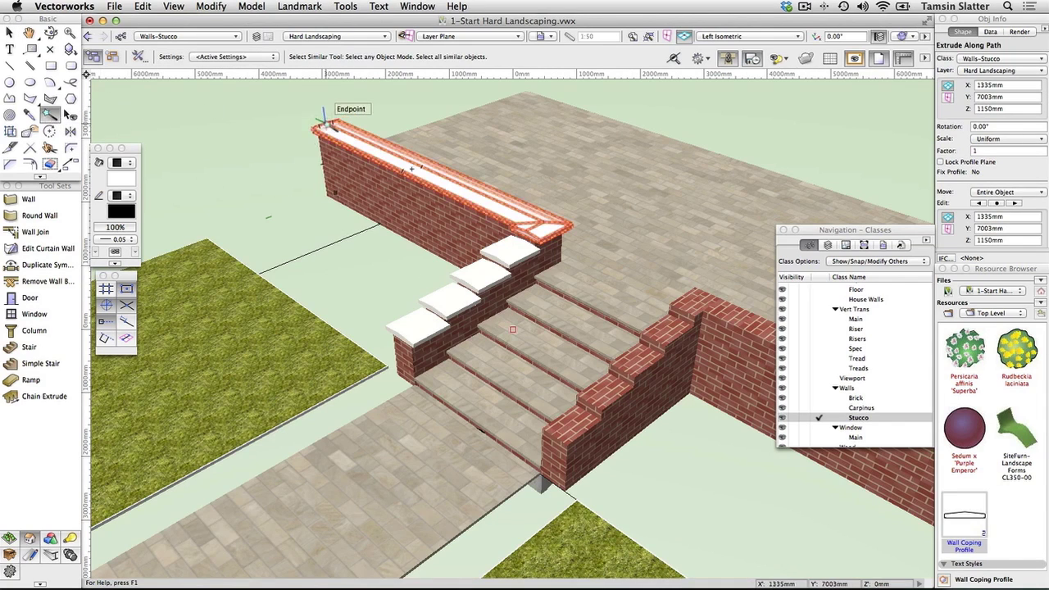
click(452, 178)
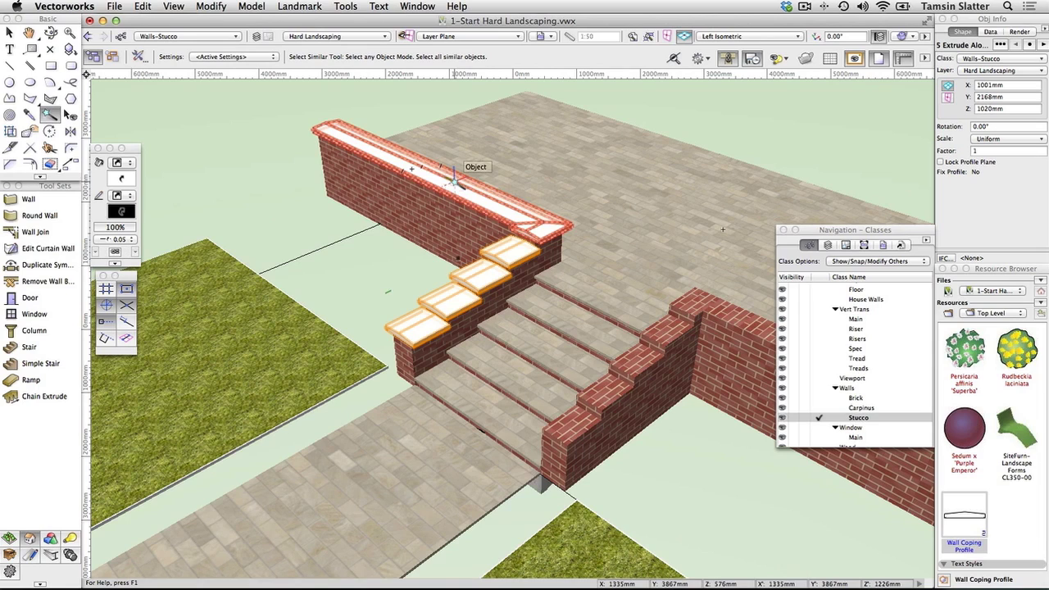
click(70, 131)
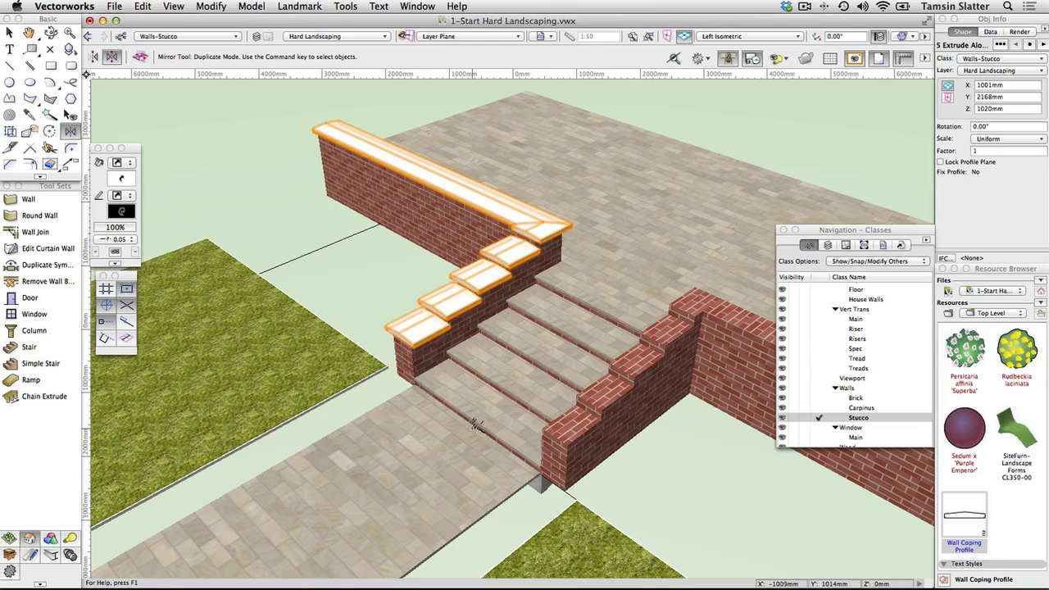
click(474, 427)
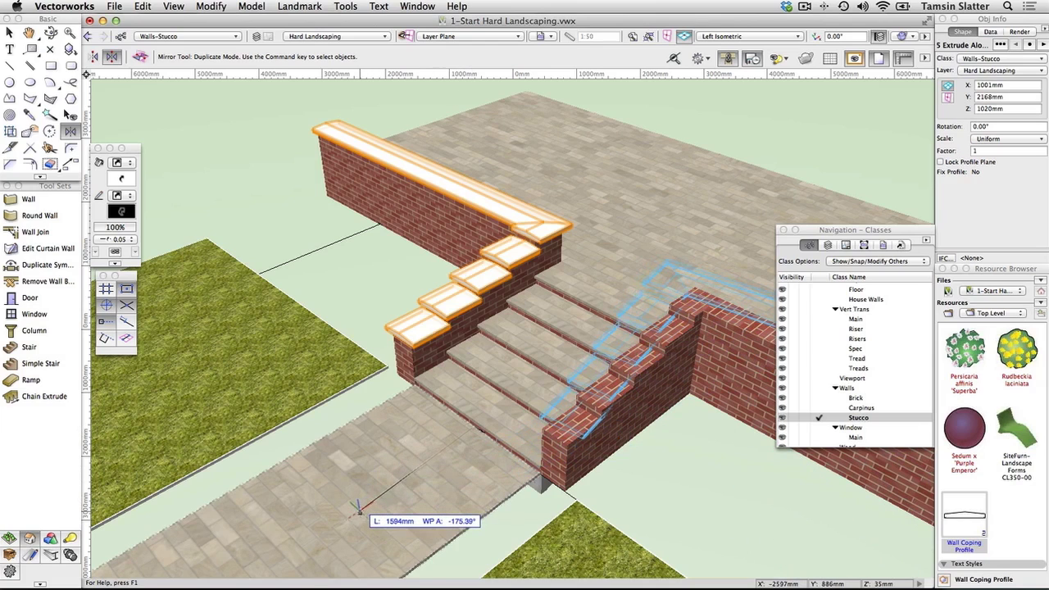
click(356, 504)
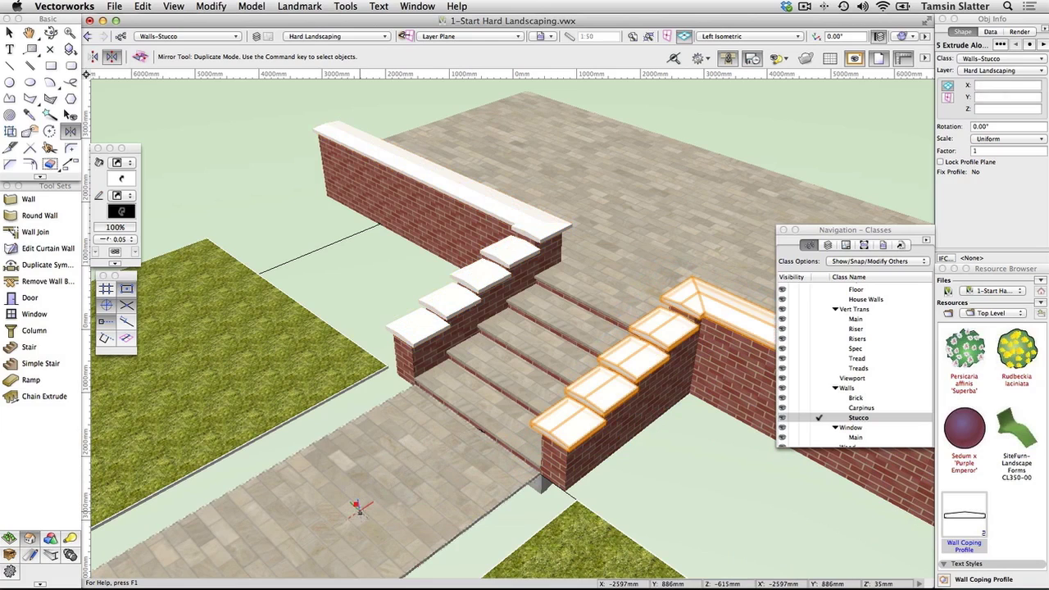